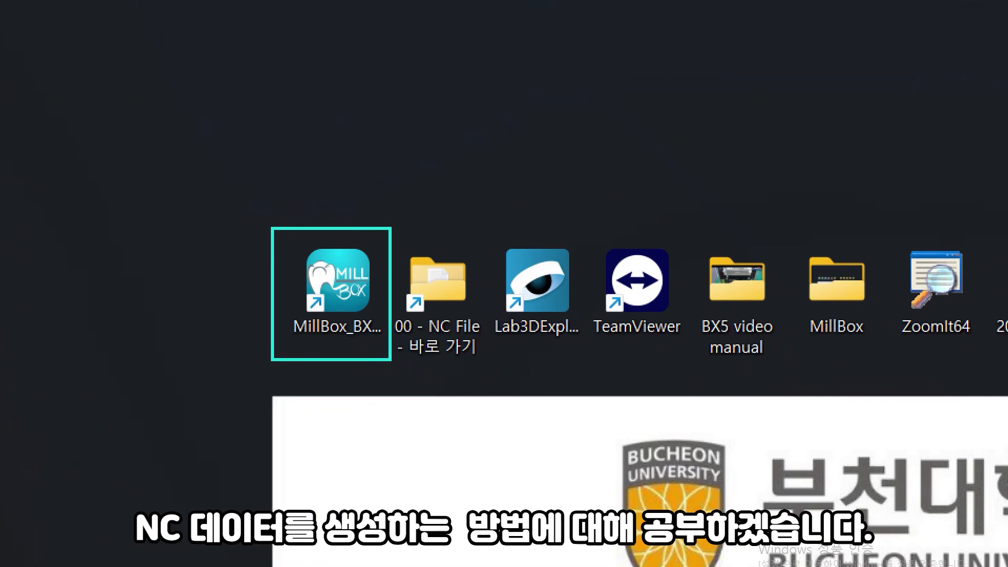
Launch the MillBox program from the desktop
mouse_move(313, 151)
shift+mouse_down()
mouse_move(319, 217)
mouse_move(304, 208)
mouse_move(336, 203)
shift+mouse_up()
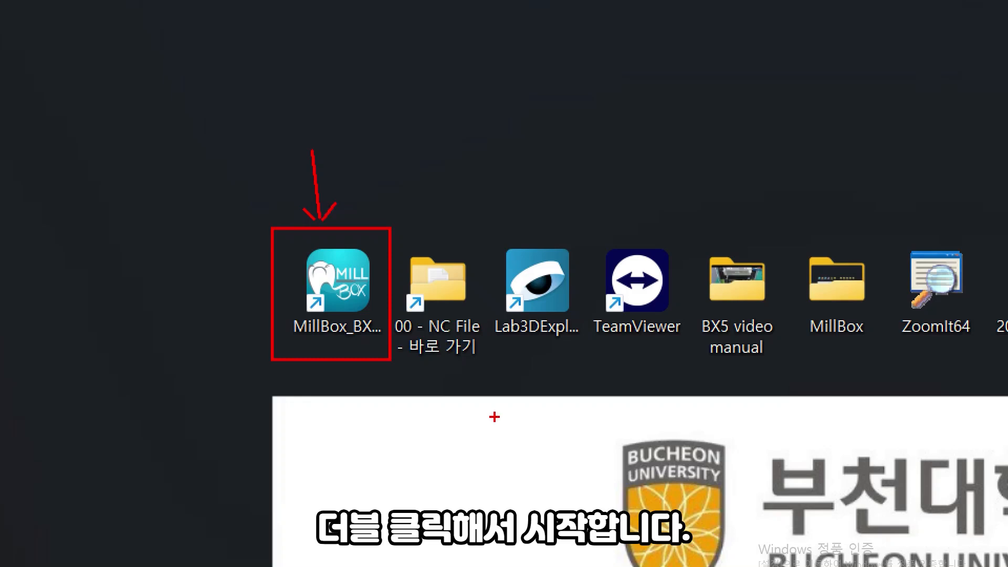
key(Escape)
double_click(229, 220)
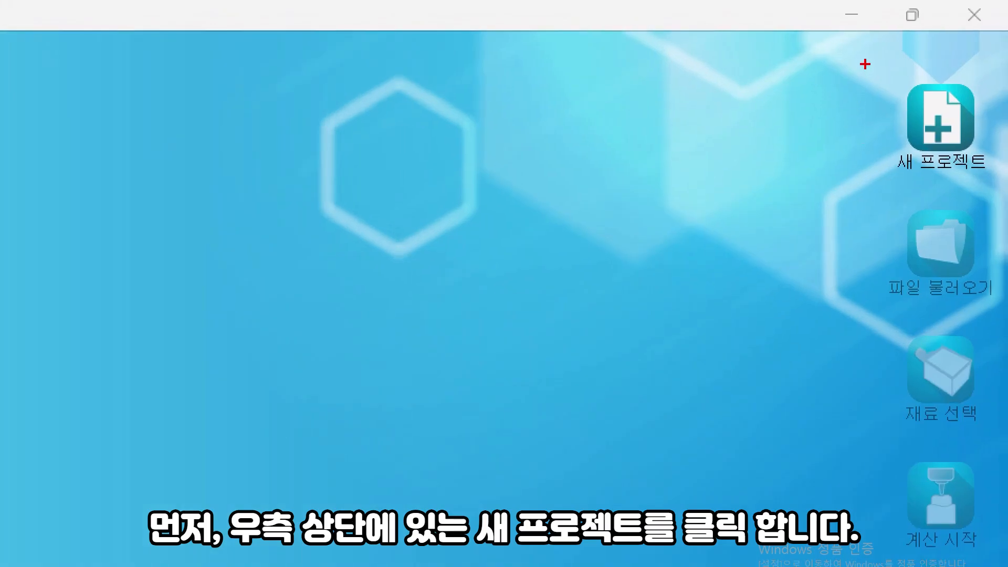
ctrl+drag(866, 64, 1007, 188)
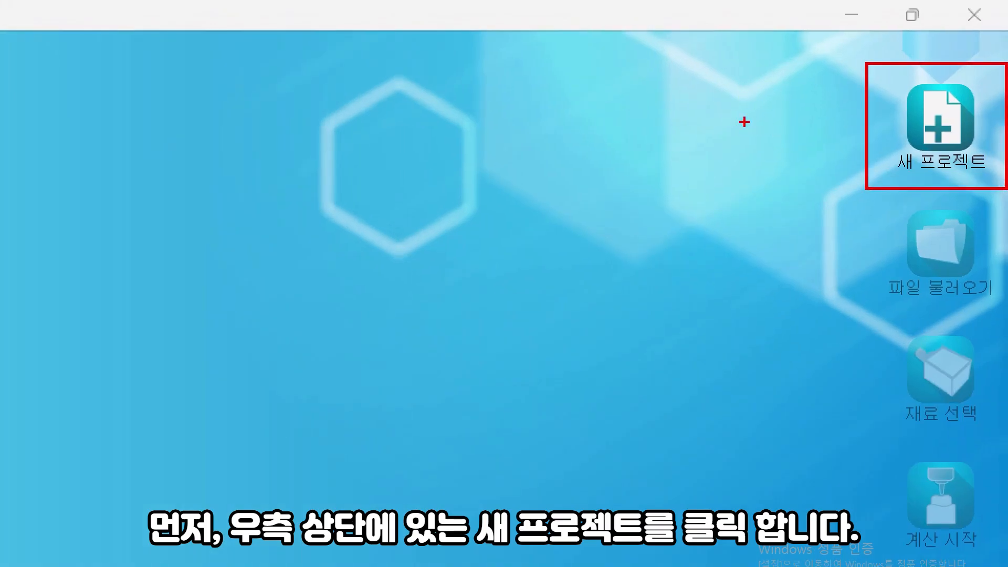
drag(745, 122, 864, 122)
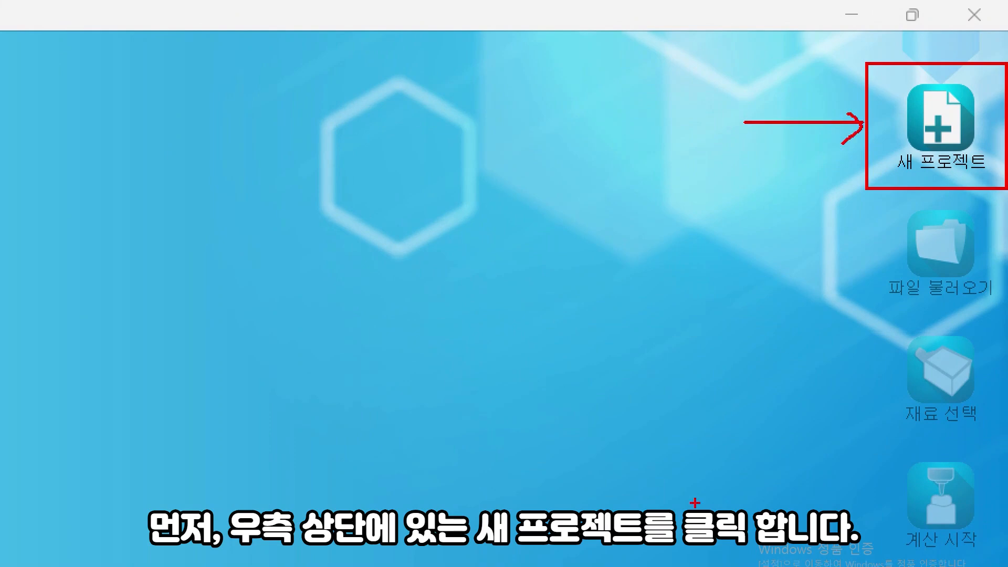
key(Escape)
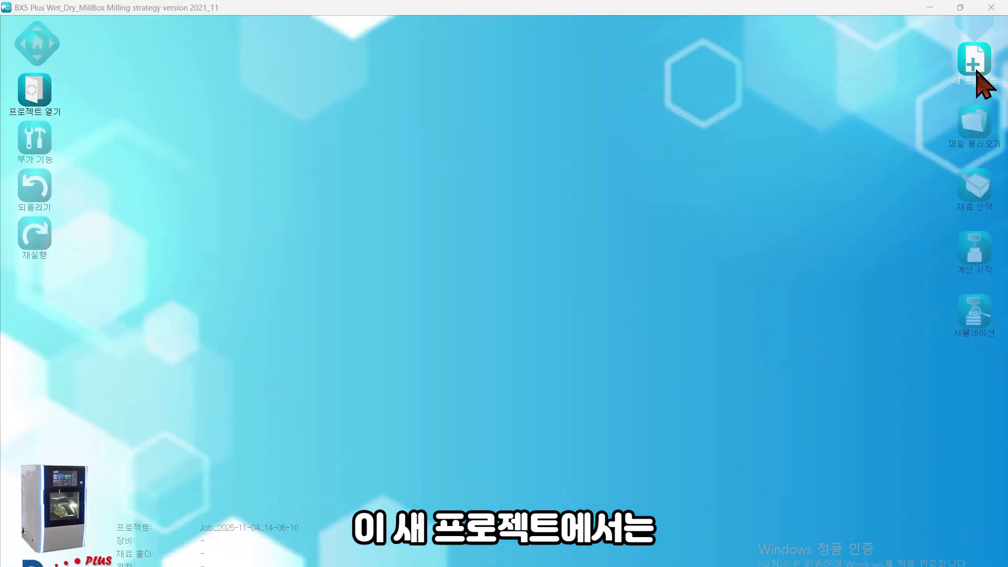
Start a new project with the BX5P machine and Zirconium / Soft metal as the material
click(974, 67)
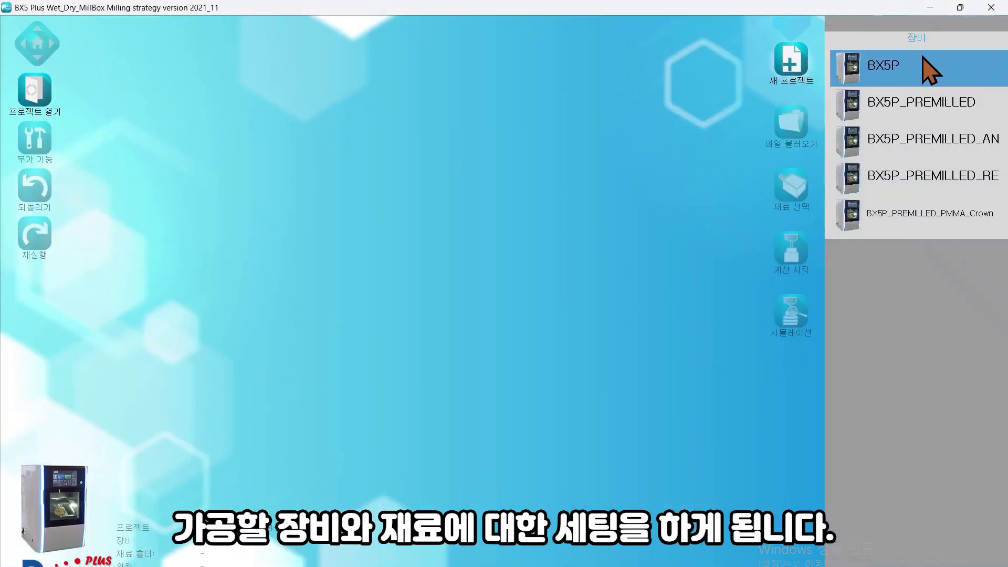
click(922, 63)
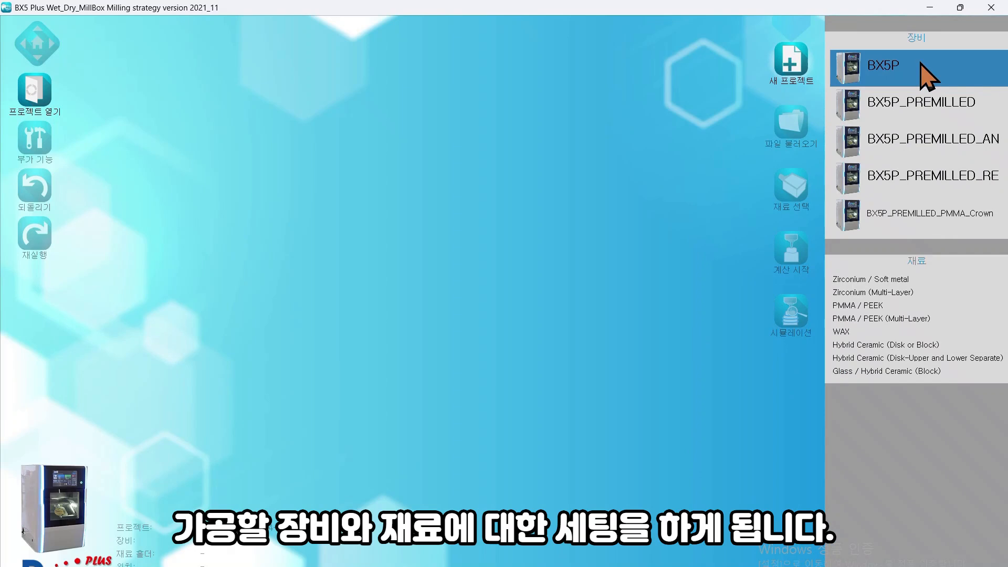
click(880, 282)
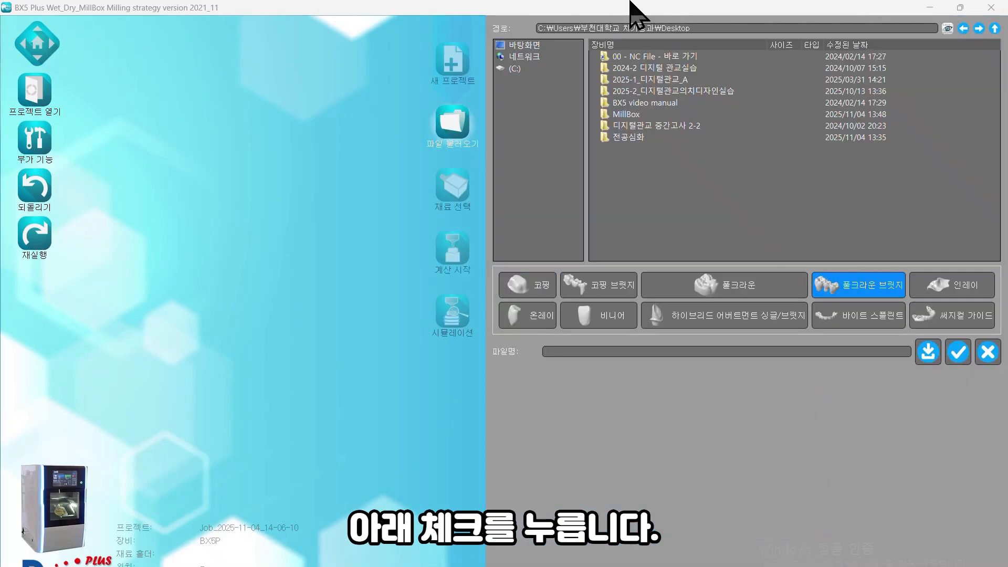
Load the first bridge STL file from the desktop folder 2025-2_디지털관교의치디자인실습, subfolder STL_A, as a full-crown bridge
click(701, 93)
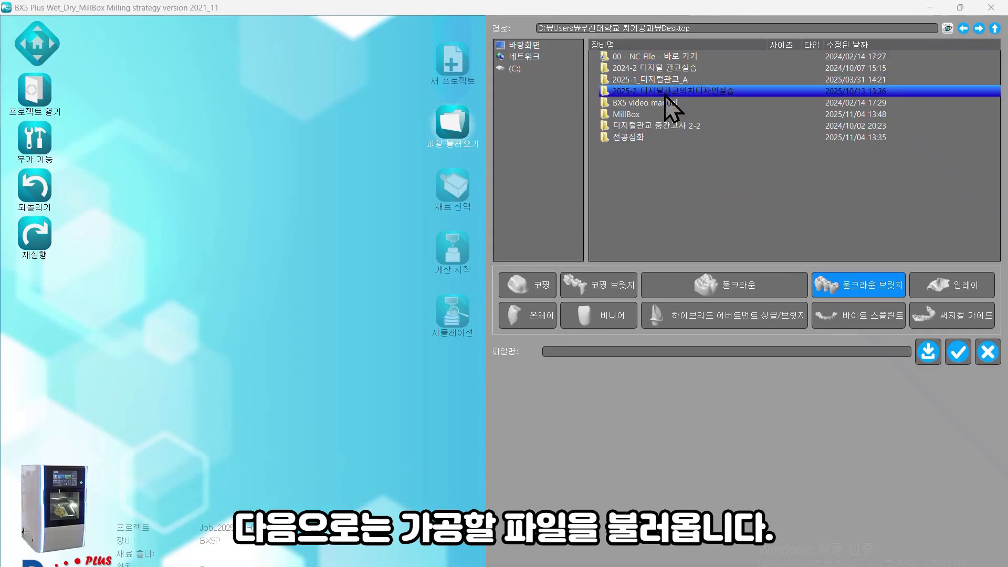
double_click(665, 93)
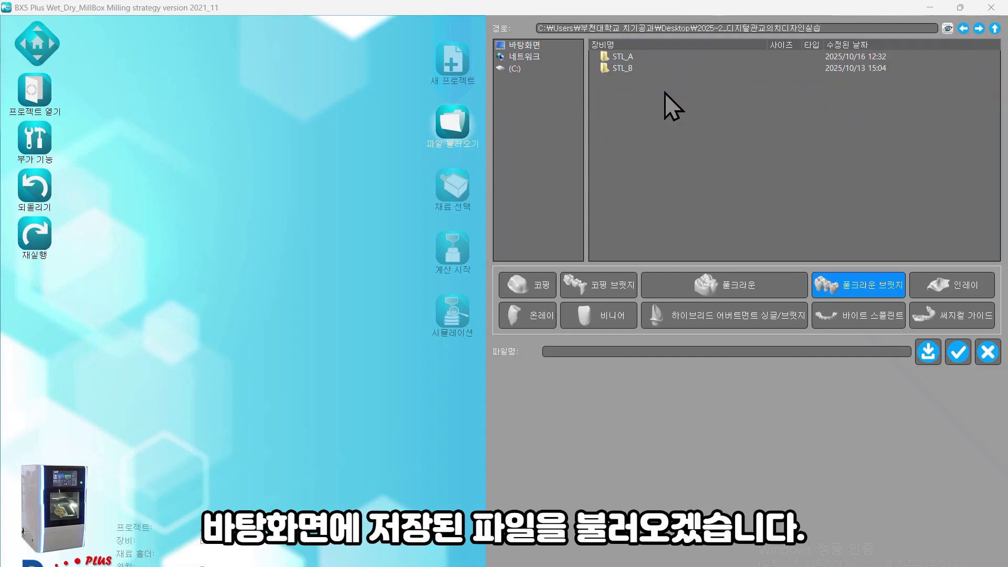
double_click(638, 57)
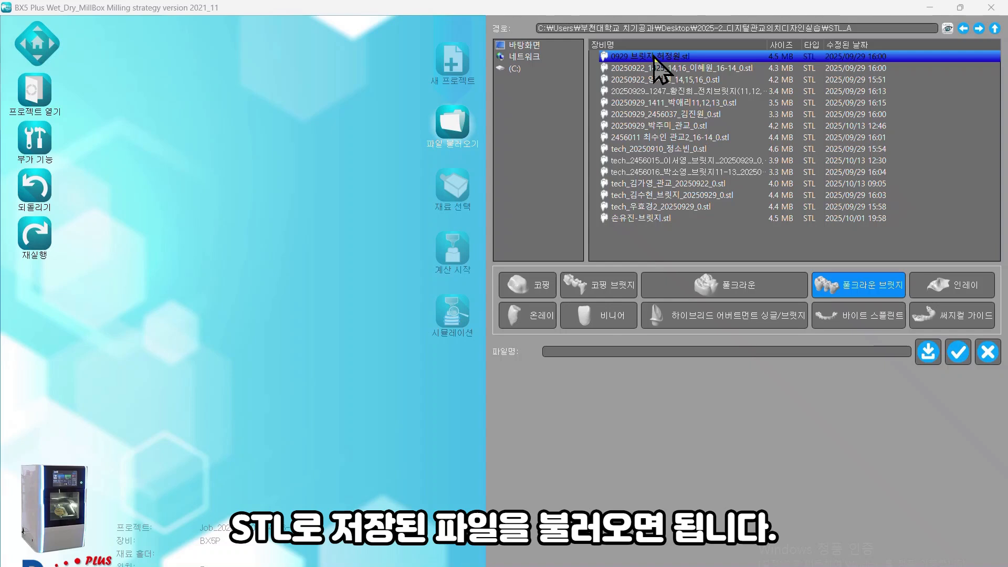
click(654, 56)
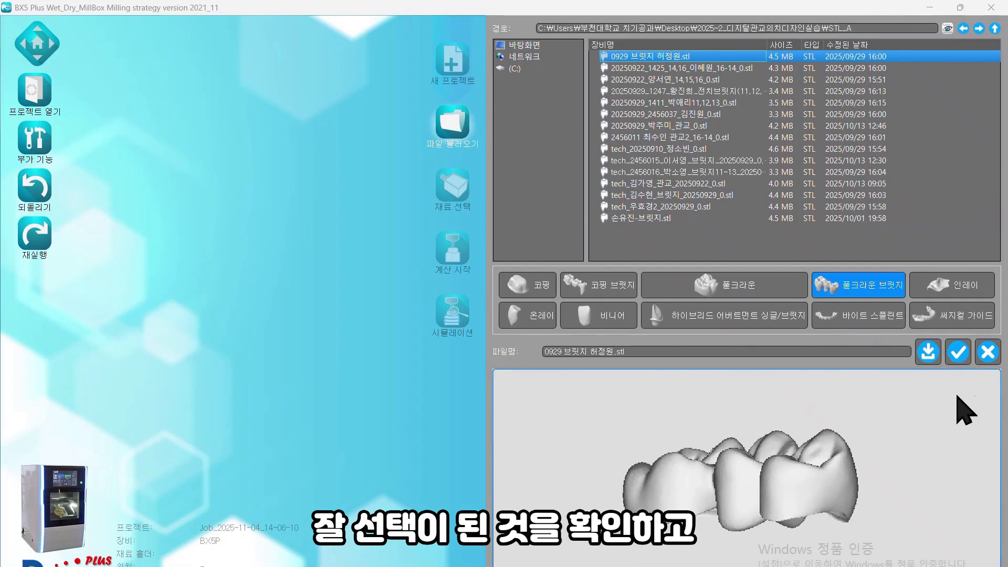
key(ctrl+1)
click(910, 309)
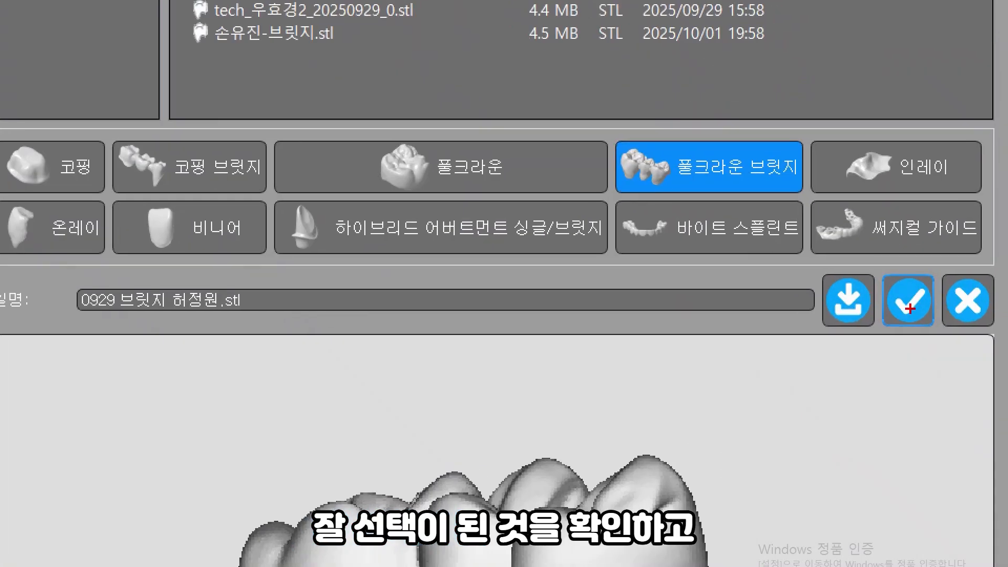
ctrl+drag(883, 270, 943, 342)
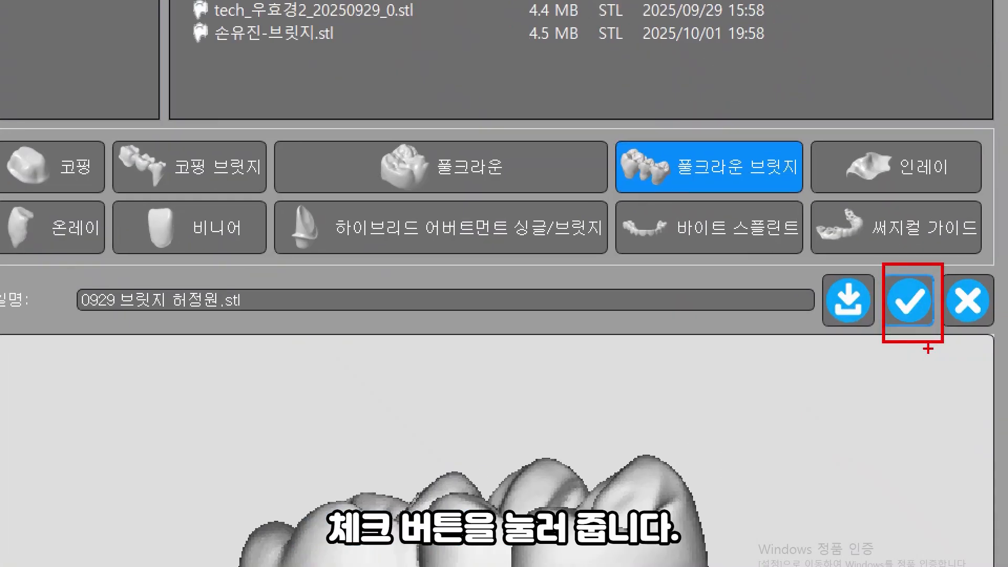
key(Escape)
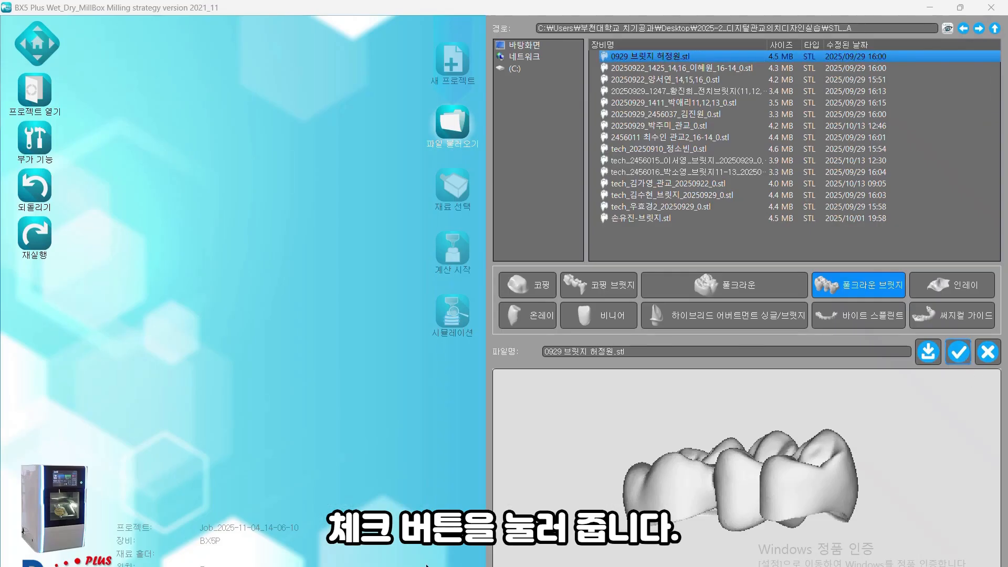
click(959, 351)
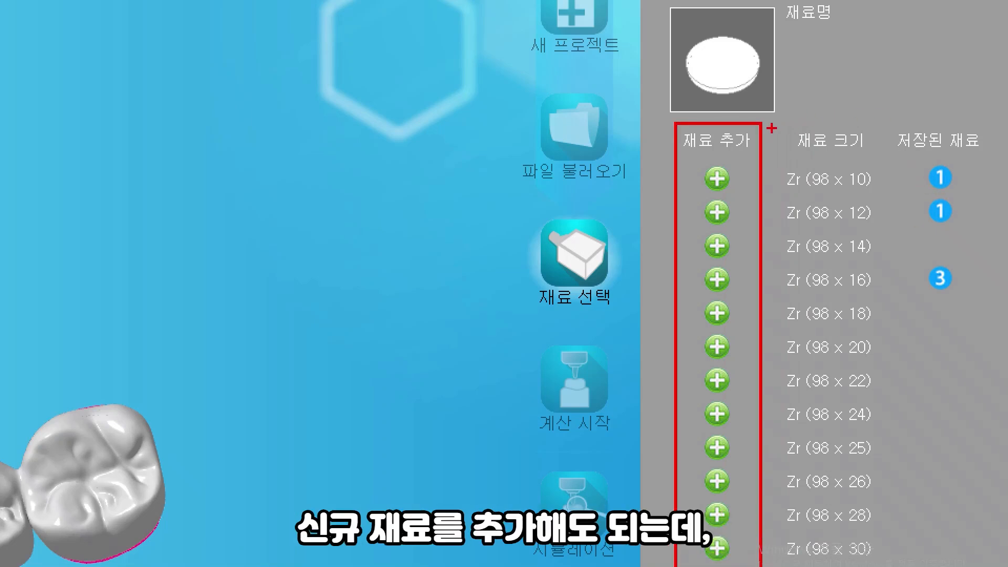
mouse_move(771, 124)
ctrl+mouse_down()
mouse_move(873, 539)
mouse_move(895, 566)
ctrl+mouse_up()
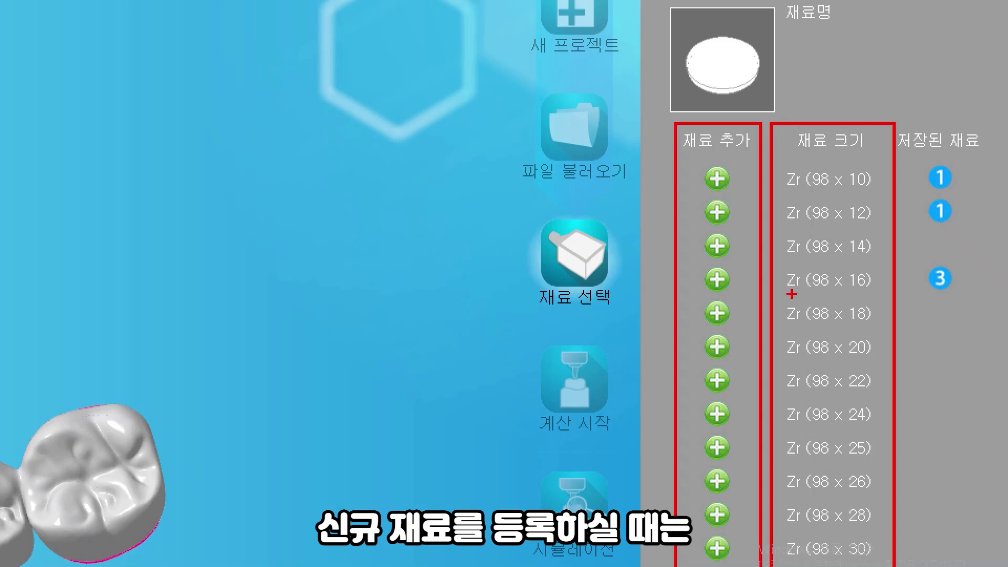
shift+drag(782, 260, 873, 260)
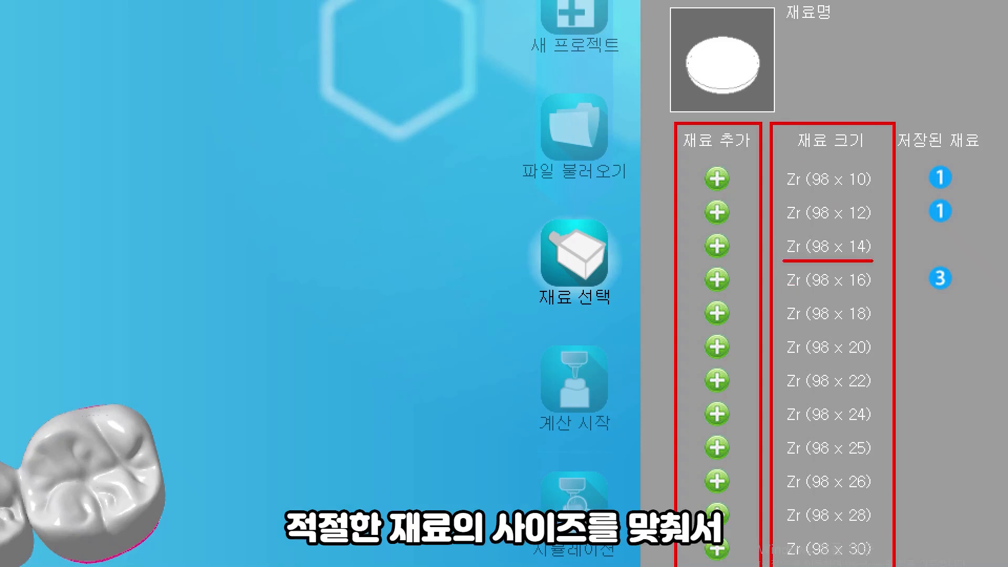
shift+drag(791, 298, 878, 299)
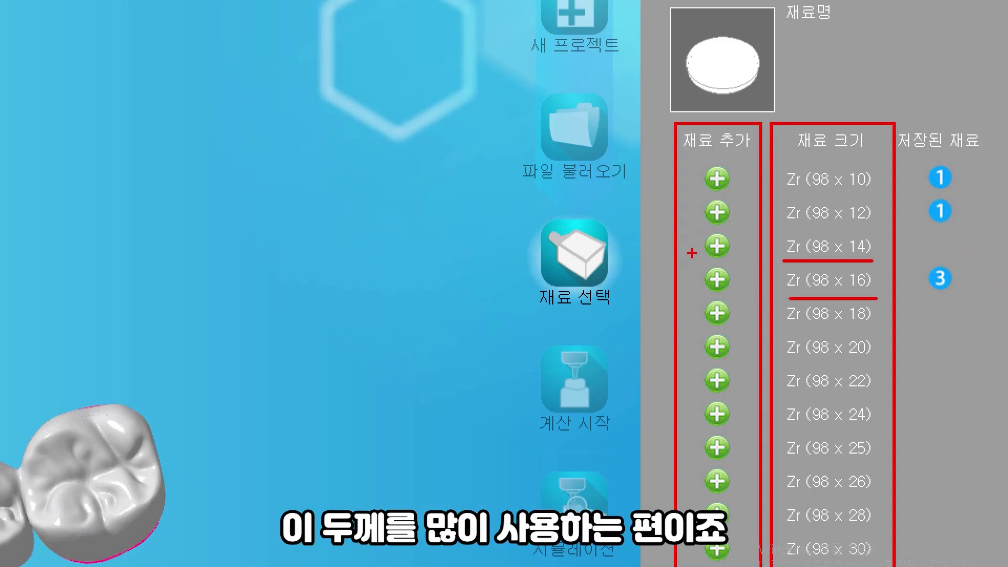
drag(698, 257, 744, 258)
drag(718, 294, 743, 288)
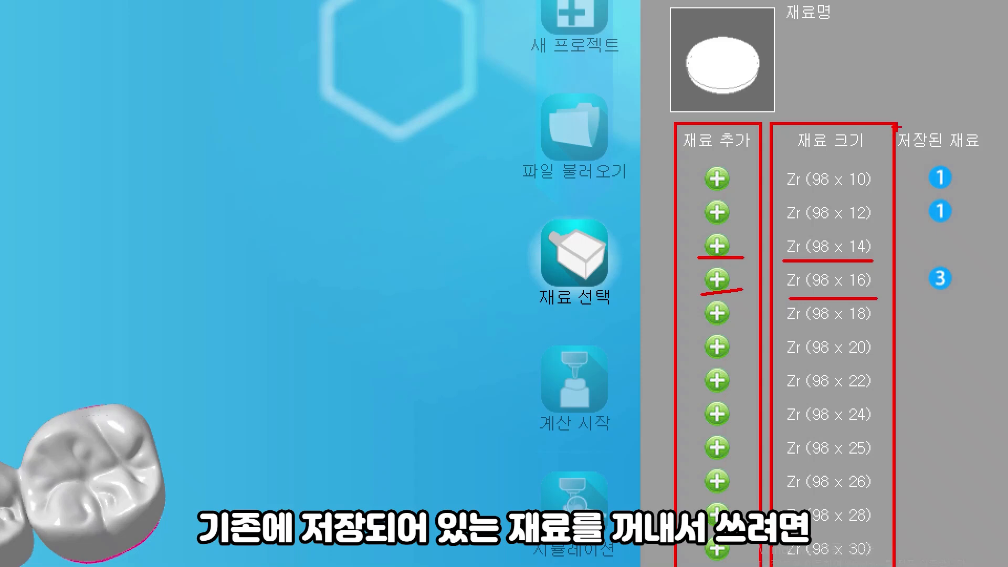
mouse_move(896, 120)
mouse_down()
mouse_move(982, 311)
mouse_move(1006, 319)
mouse_move(953, 382)
mouse_up()
drag(954, 330, 946, 298)
drag(940, 305, 951, 301)
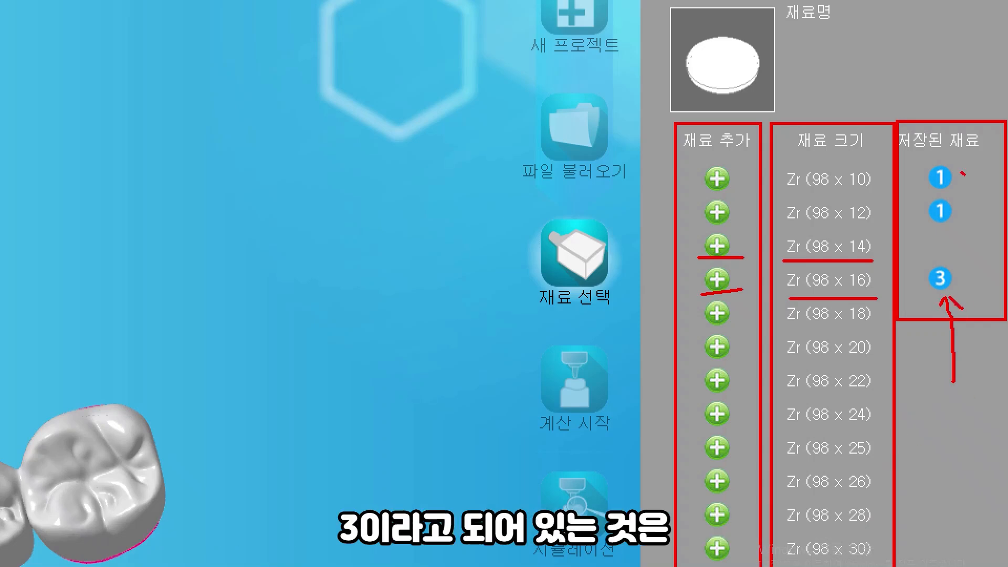
drag(963, 174, 961, 221)
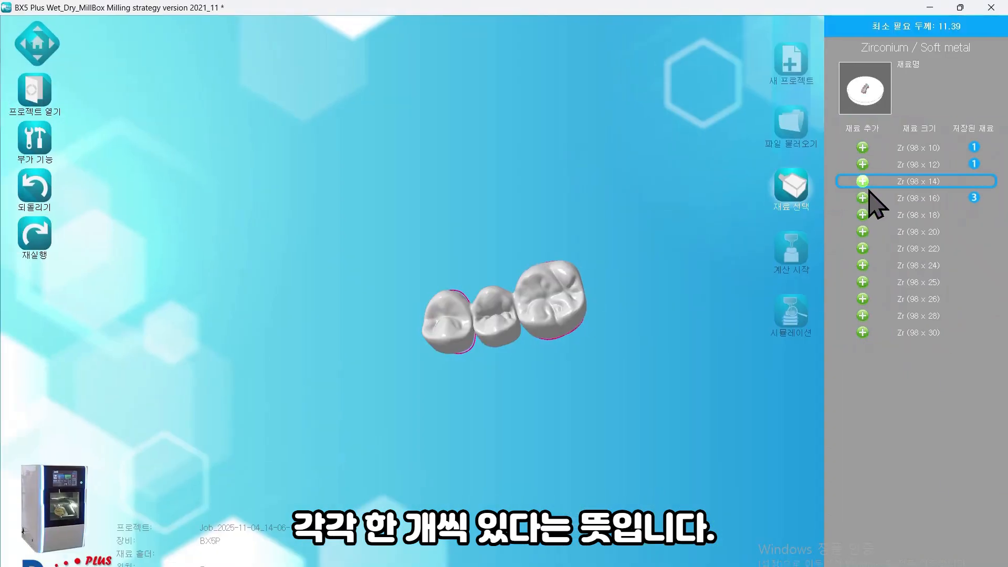
Add a new Zr (98 x 16) block and set its shrinkage rate to 1.2432
click(864, 203)
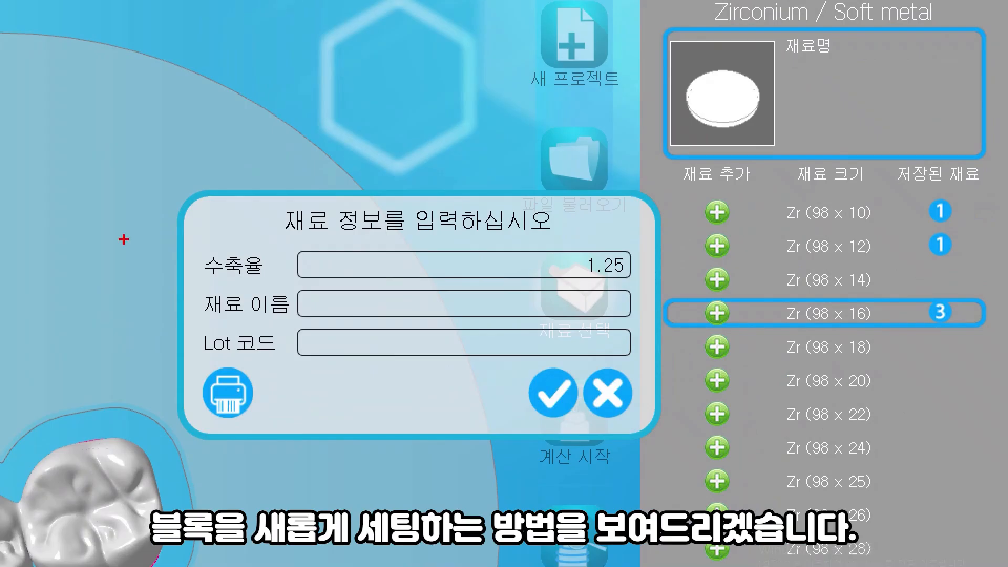
mouse_move(181, 238)
ctrl+mouse_down()
mouse_move(434, 293)
mouse_move(684, 299)
mouse_move(661, 286)
ctrl+mouse_up()
mouse_move(595, 238)
ctrl+mouse_down()
mouse_move(590, 191)
mouse_move(611, 218)
mouse_move(592, 205)
mouse_move(635, 171)
mouse_move(659, 220)
mouse_move(623, 207)
mouse_move(669, 197)
ctrl+mouse_up()
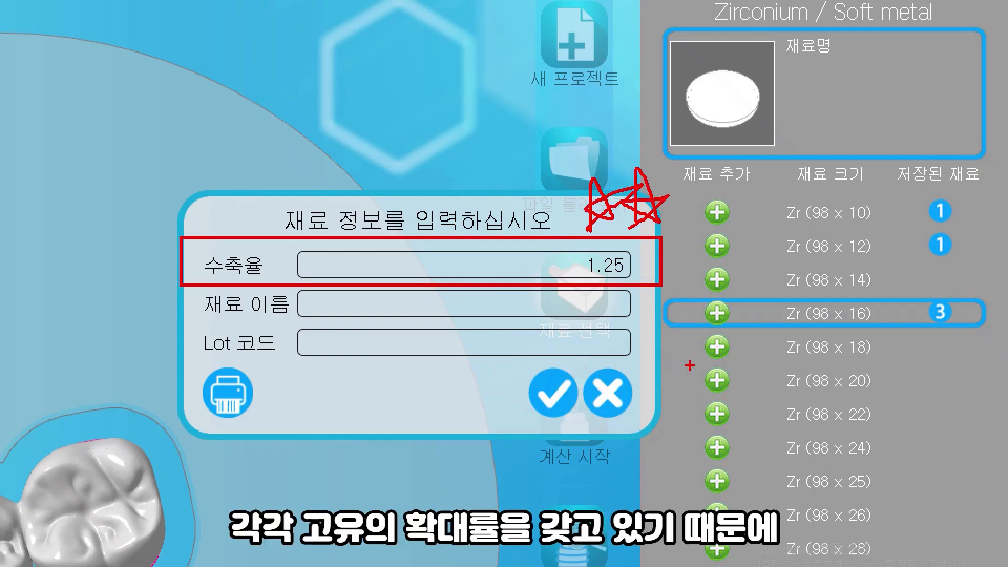
key(Escape)
drag(790, 176, 813, 175)
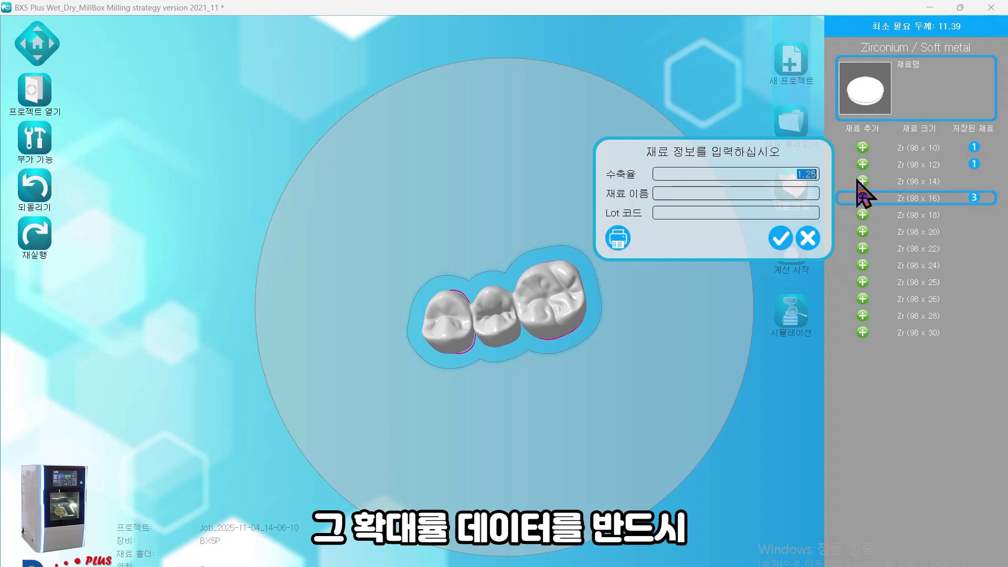
text(1)
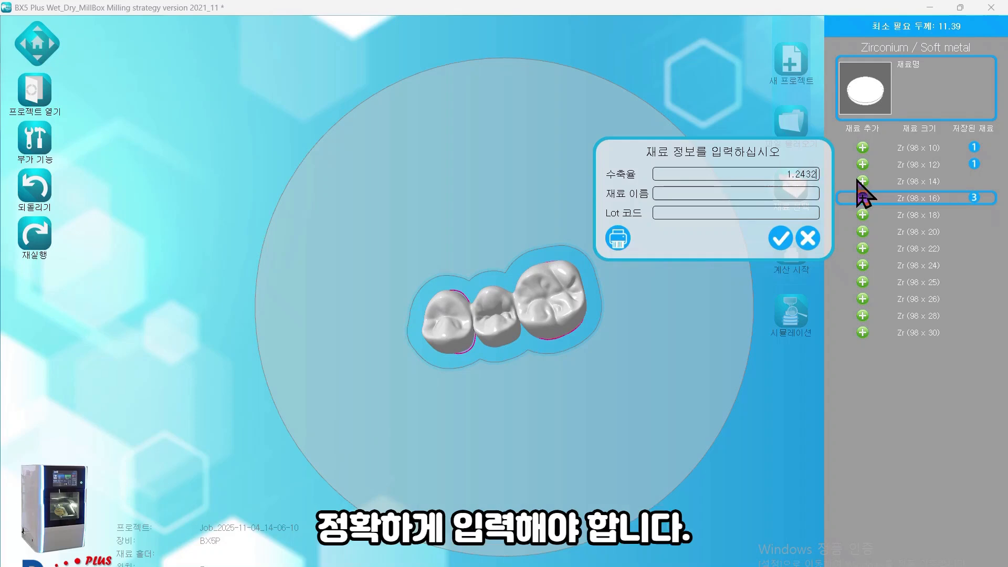
Name the new material 2025_A반 and try to save it
key(Tab)
text(2025)
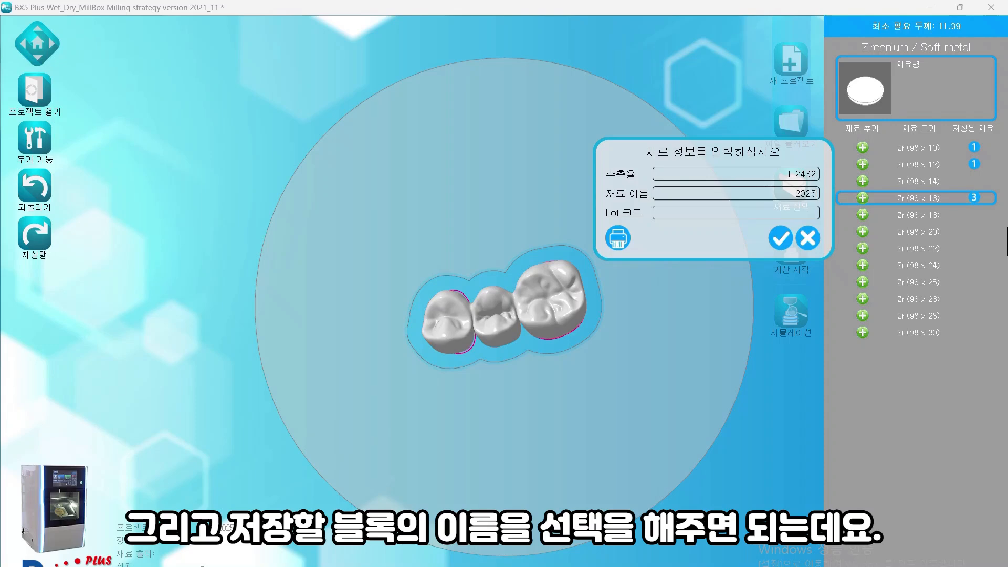
text(_A반)
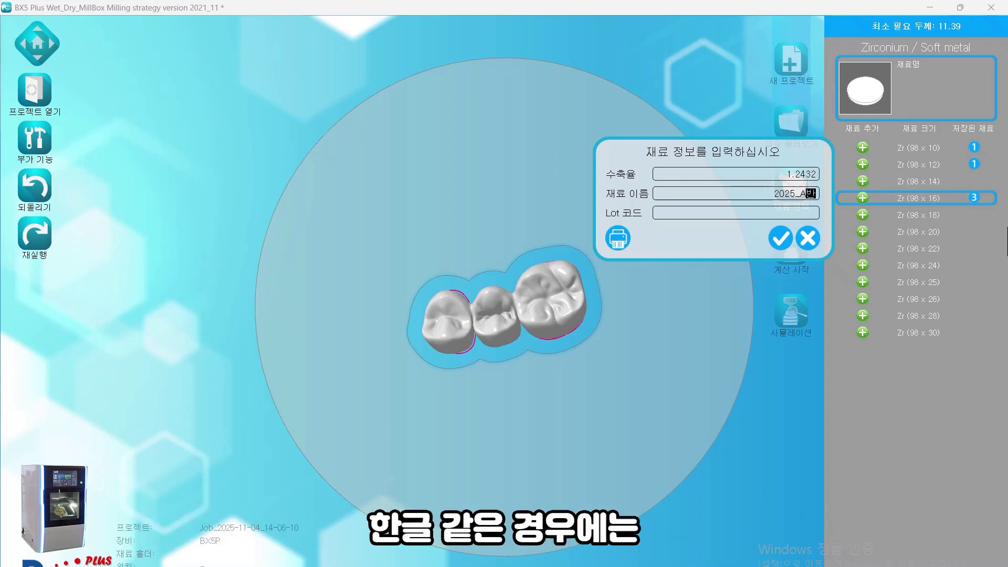
click(781, 239)
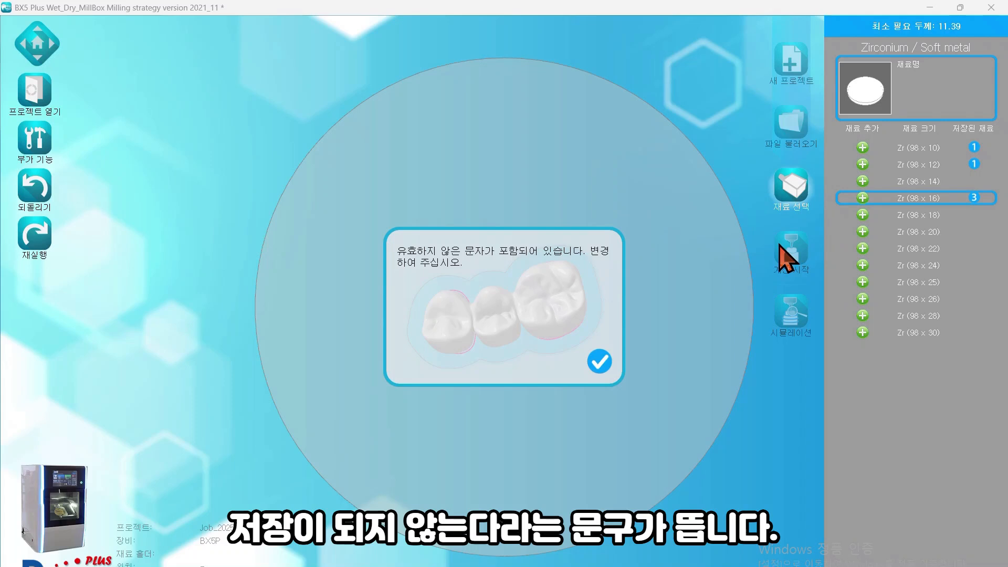
click(600, 361)
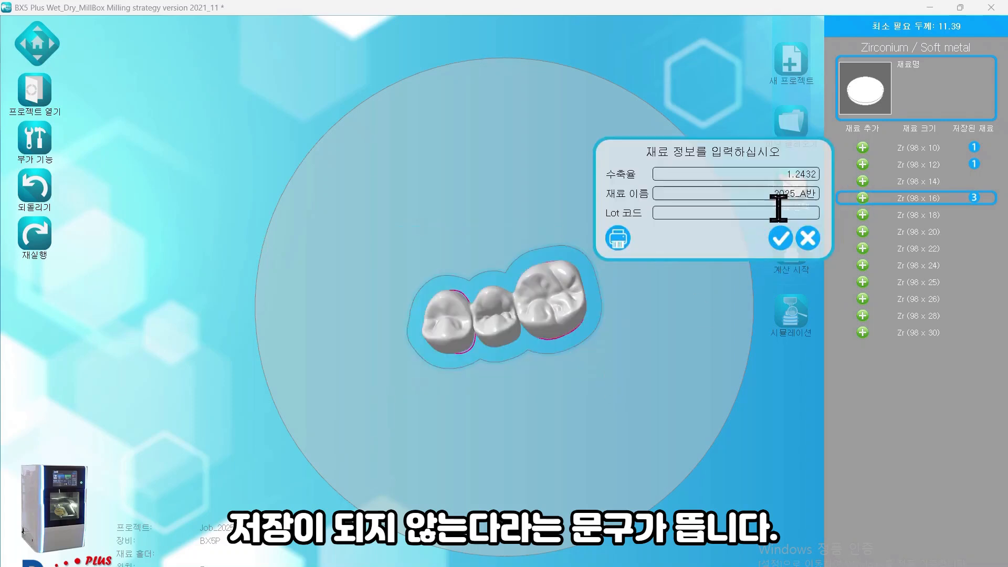
Remove the Korean character from the material name and save the new block
key(BackSpace)
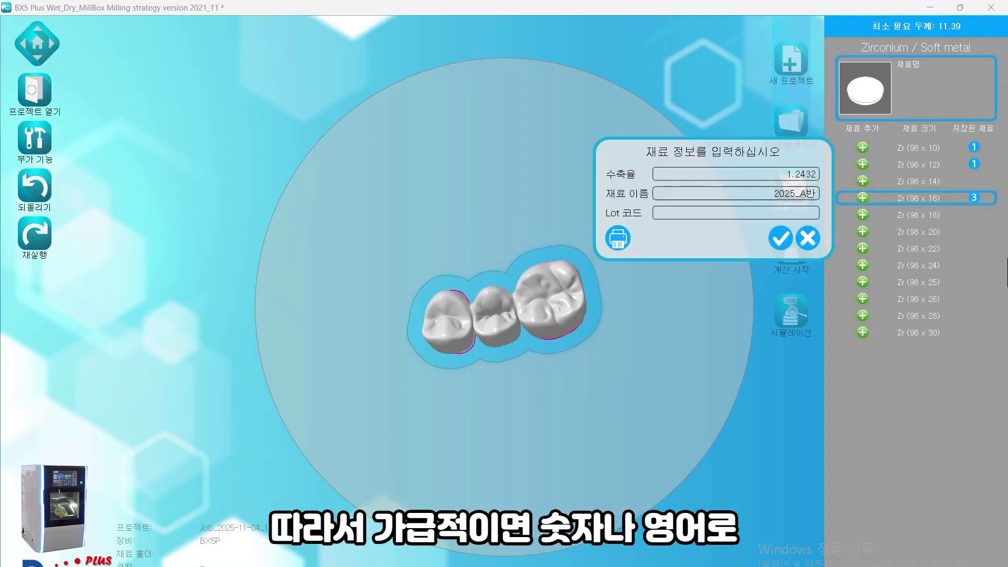
click(779, 240)
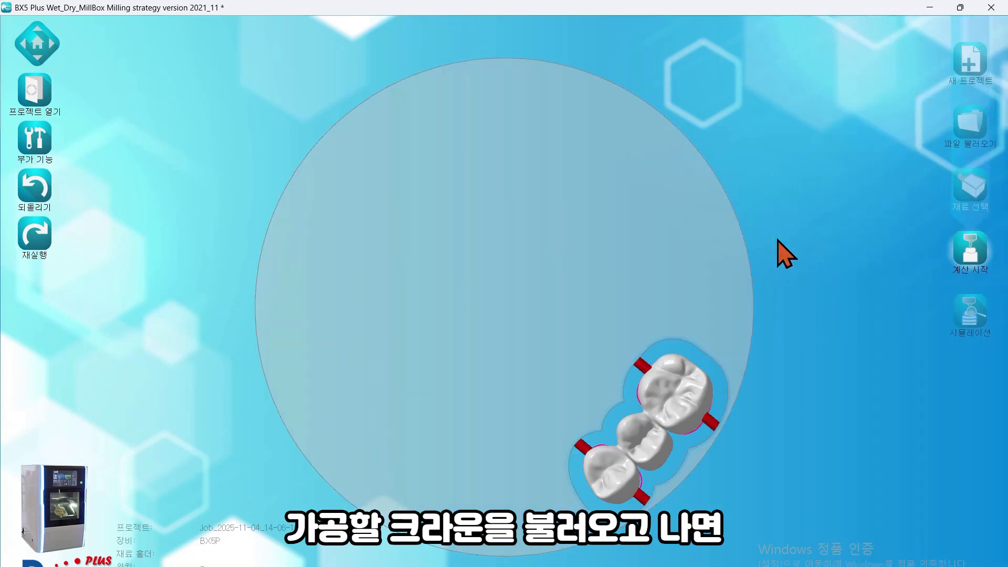
Return to the material selection and decline nesting all teeth
click(969, 191)
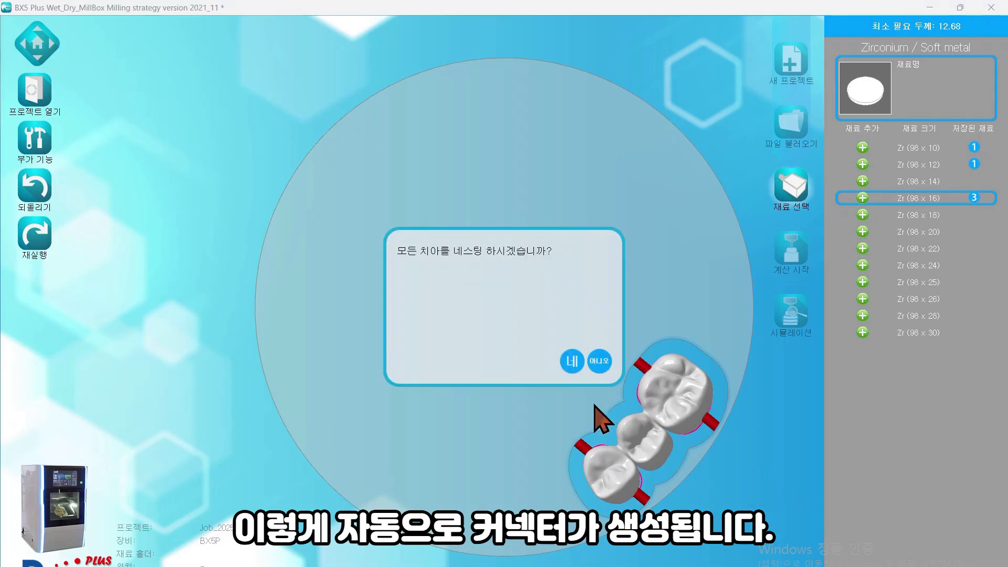
click(600, 361)
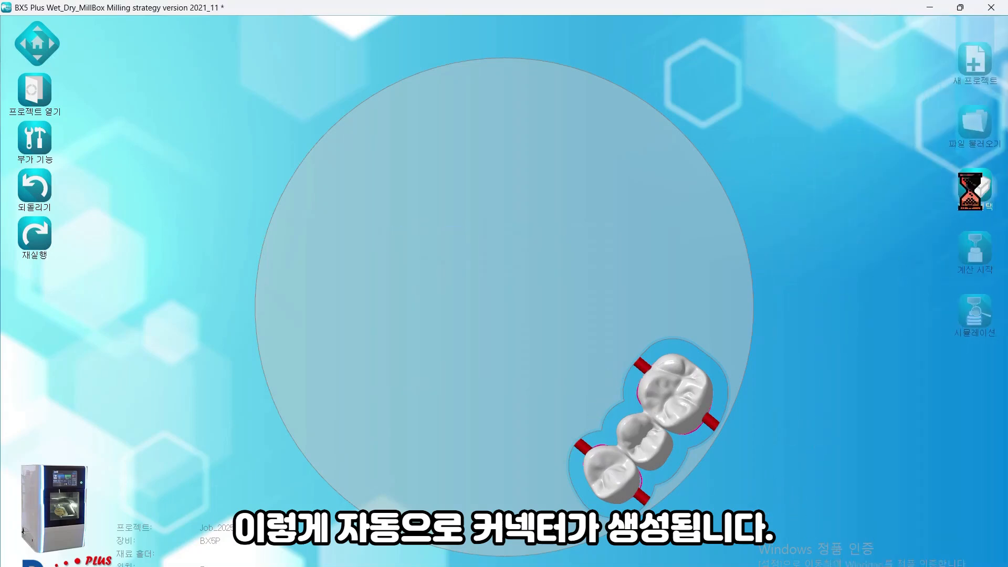
click(975, 186)
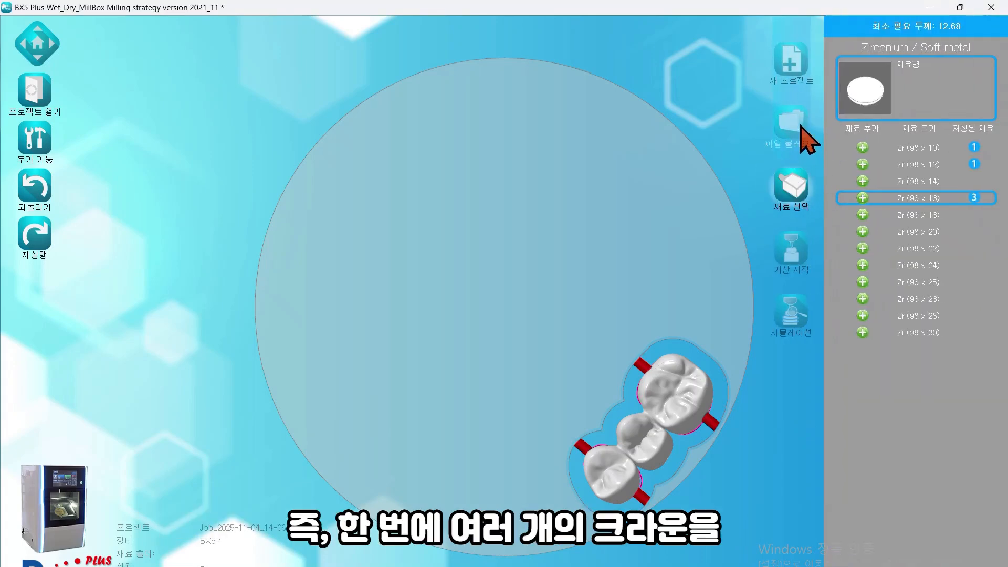
Load the 16-14 STL dated 20250922 from the STL_A folder into the block as a second full-crown bridge
click(913, 414)
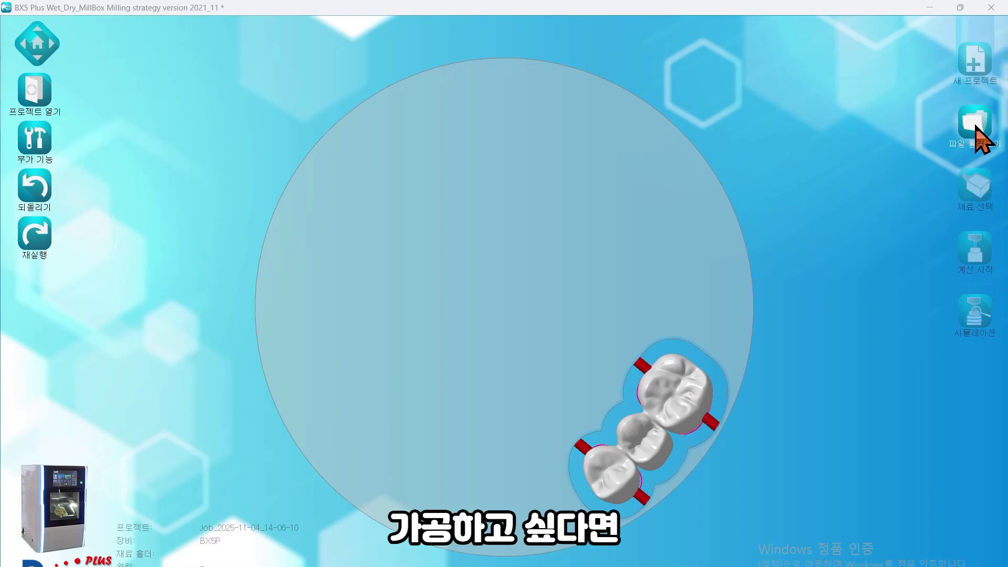
click(977, 129)
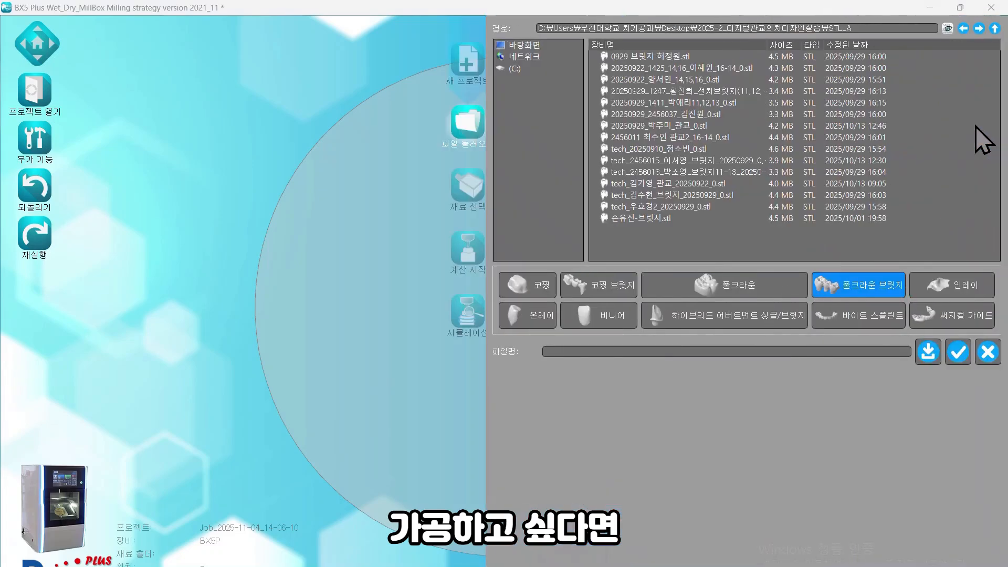
click(706, 70)
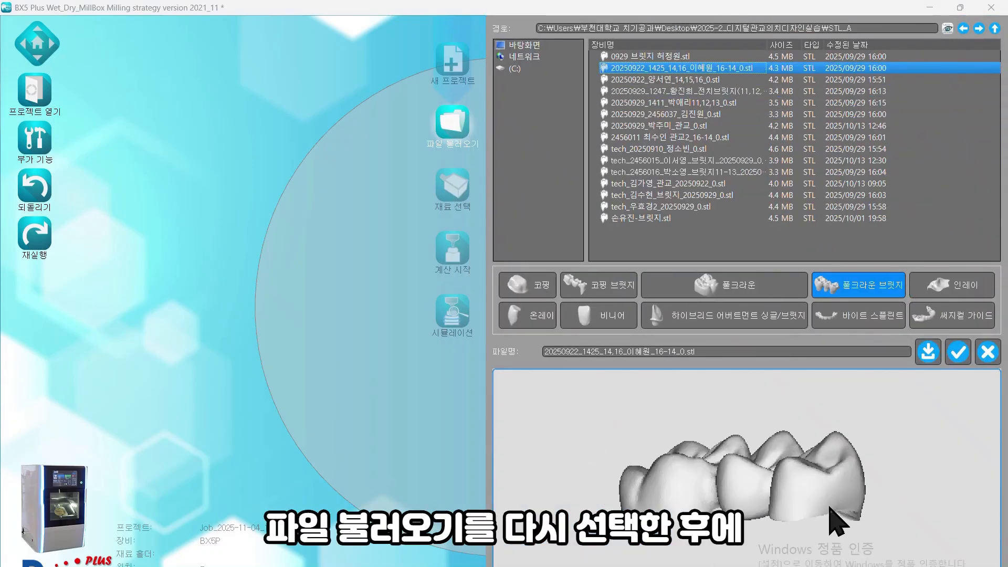
click(960, 353)
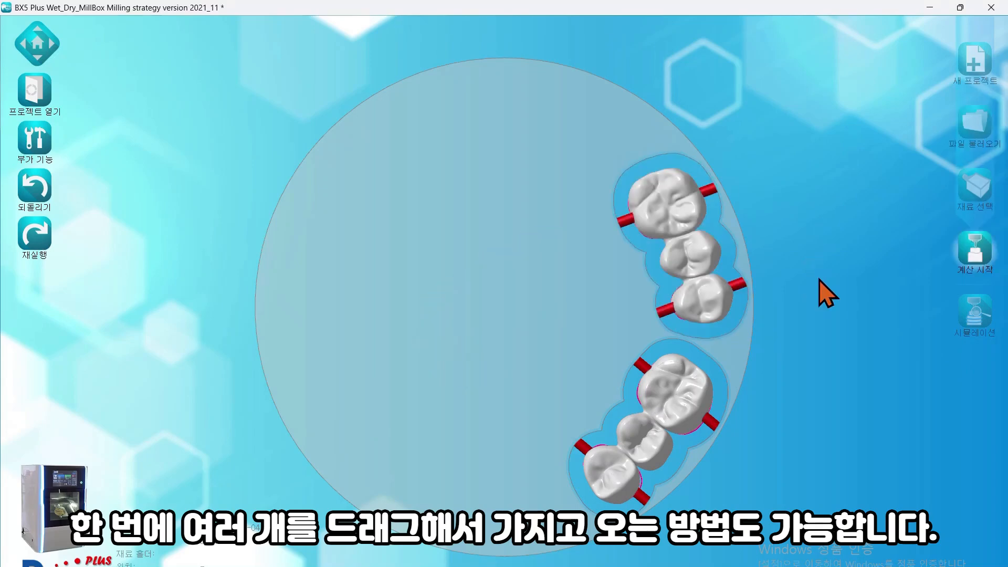
Move the newly loaded bridge to the upper edge of the disc and rotate it so its teeth lie in a horizontal row
click(716, 234)
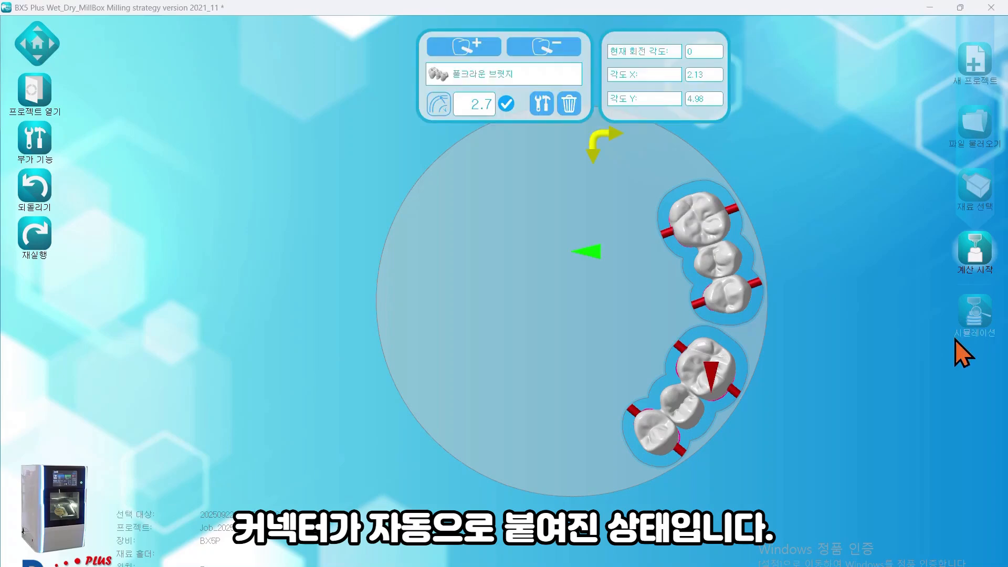
scroll(577, 283, down, 2)
middle_drag(577, 282, 467, 346)
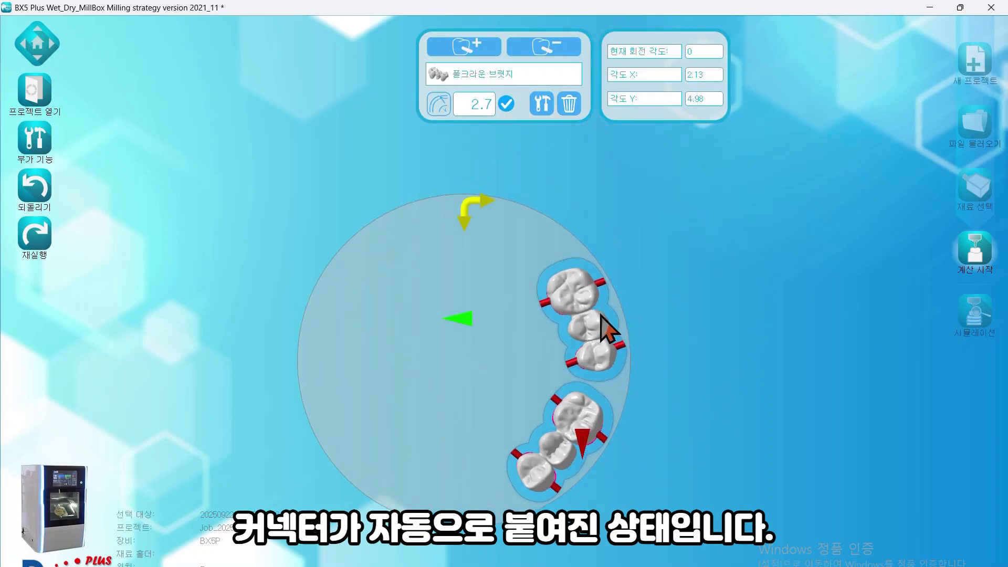
drag(600, 315, 423, 254)
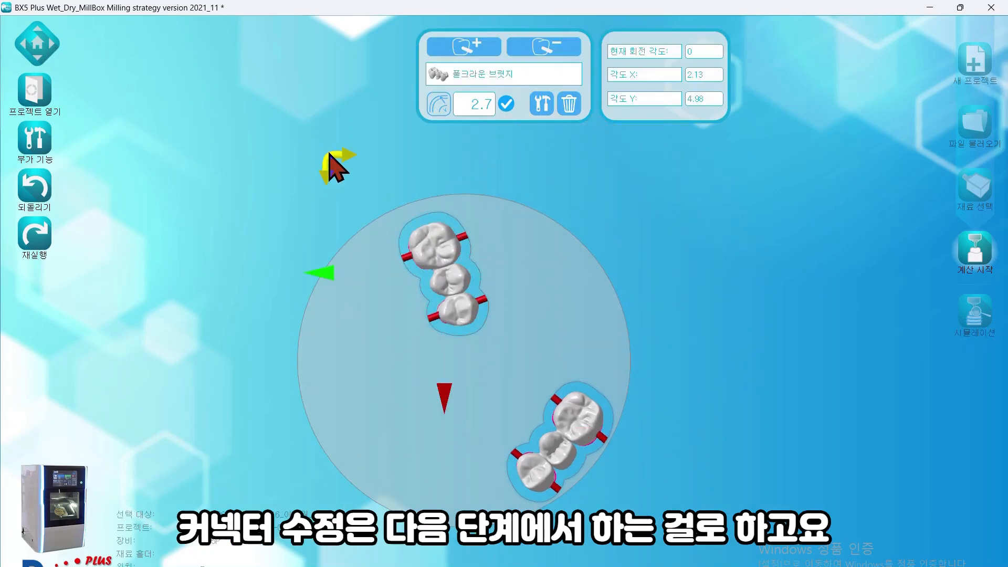
drag(336, 167, 298, 363)
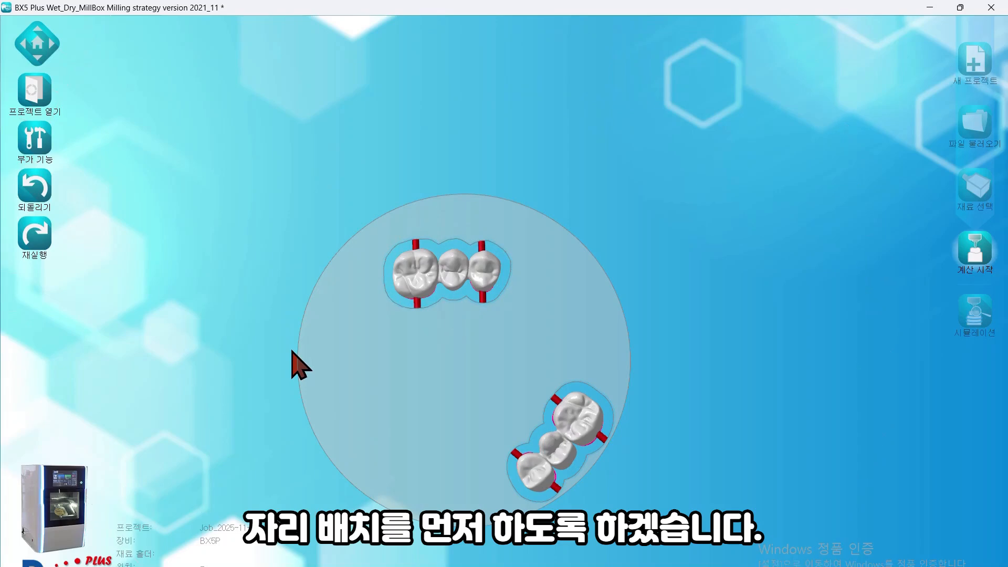
drag(459, 263, 470, 244)
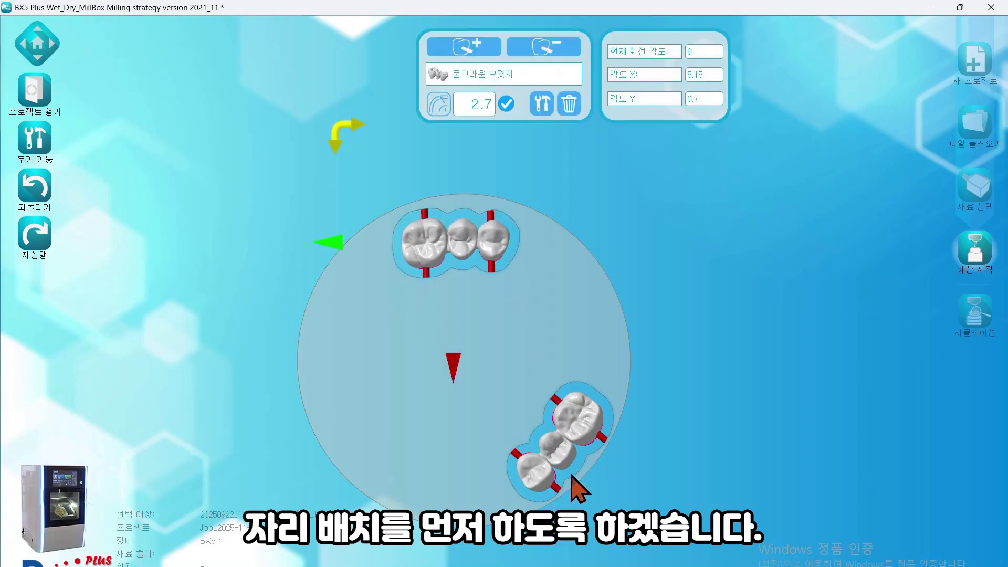
Rotate and move the first bridge beside the other one along the disc's upper-right rim, keeping it clear of the neighbouring bridge
click(564, 444)
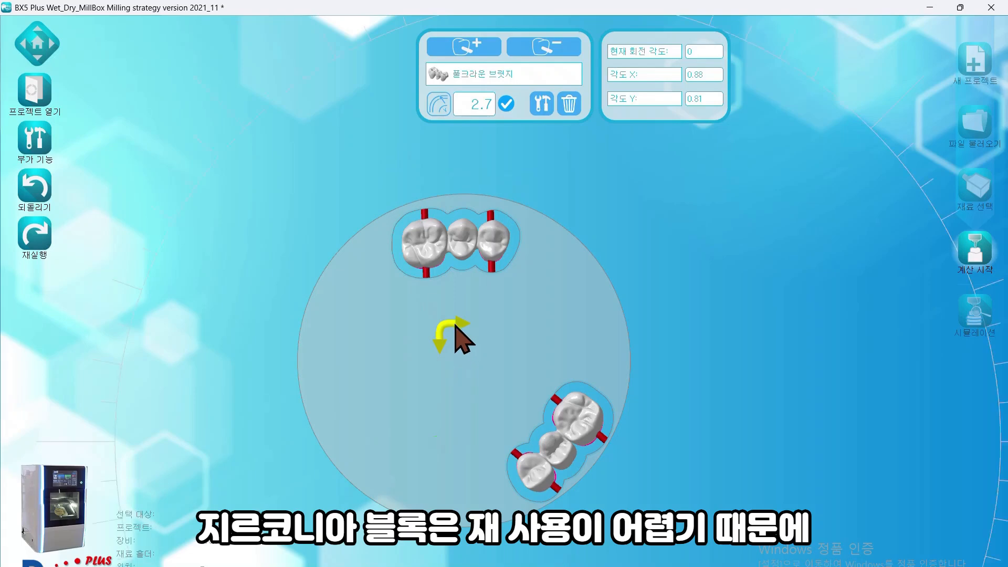
drag(461, 338, 395, 407)
drag(565, 425, 554, 288)
drag(440, 185, 382, 253)
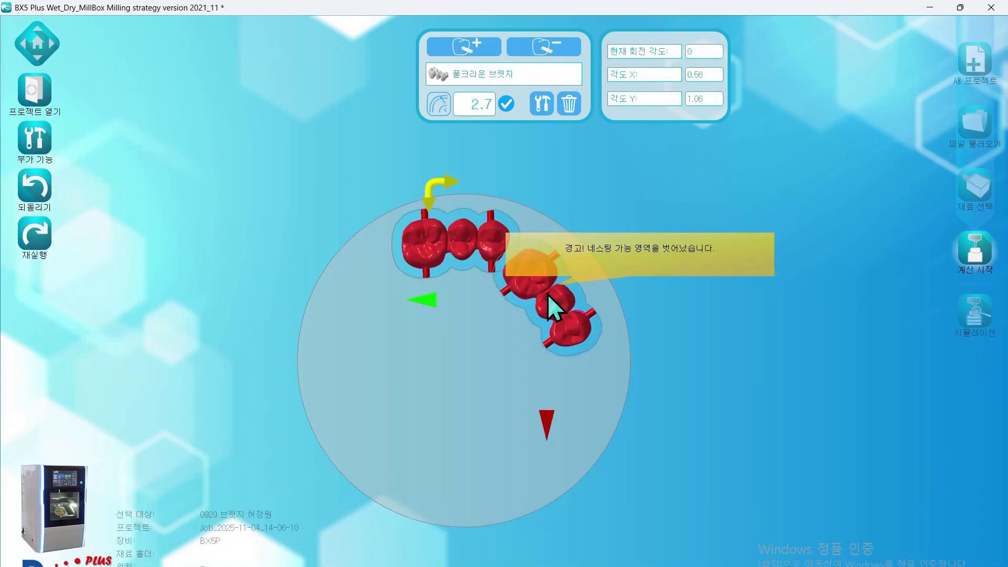
drag(550, 294, 563, 285)
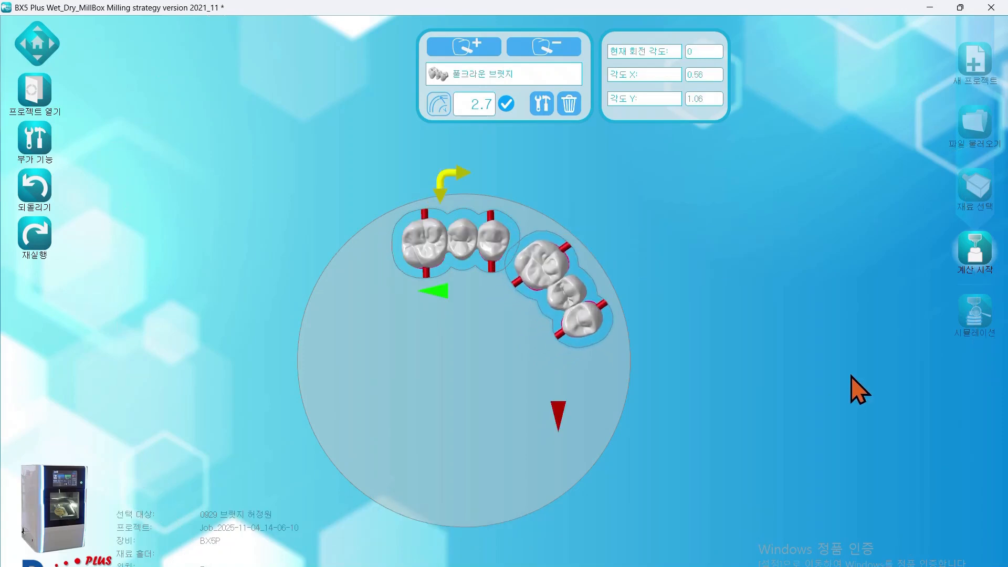
click(804, 384)
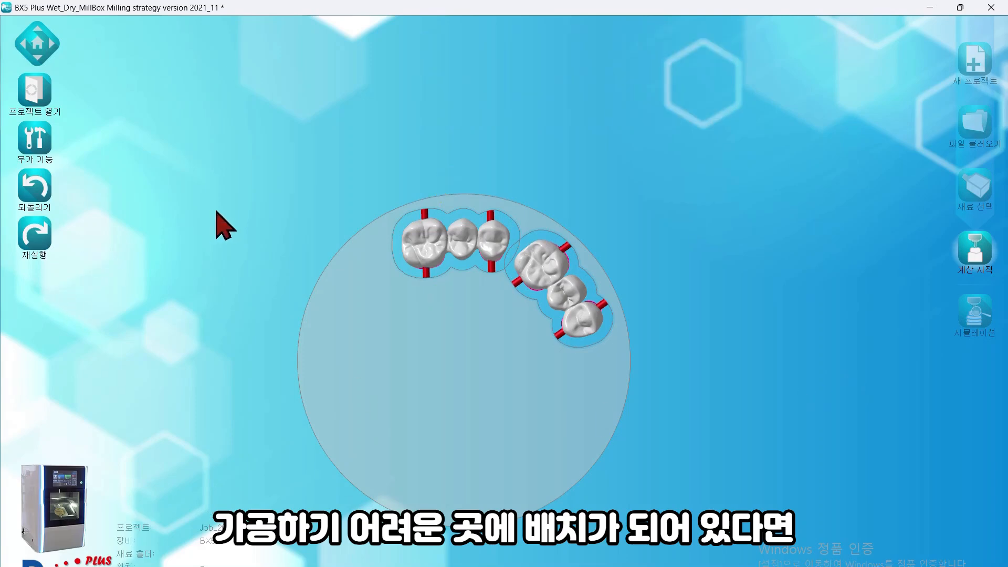
Examine the placement, inner surfaces and margins of both nested bridges from the underside and in the standard views
right_drag(655, 181, 428, 195)
right_drag(726, 327, 762, 183)
right_drag(558, 559, 549, 484)
scroll(580, 440, up, 3)
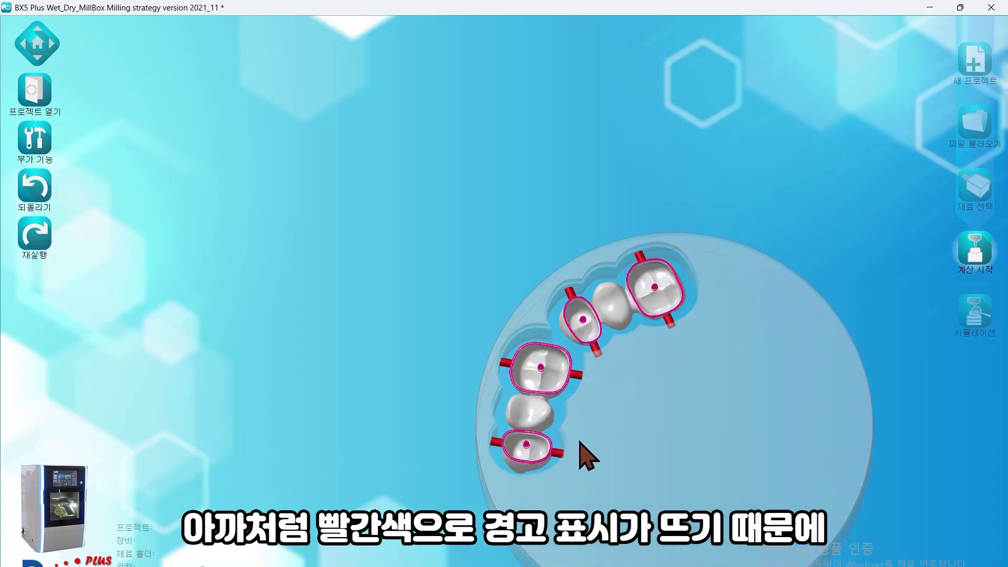
middle_drag(656, 377, 503, 326)
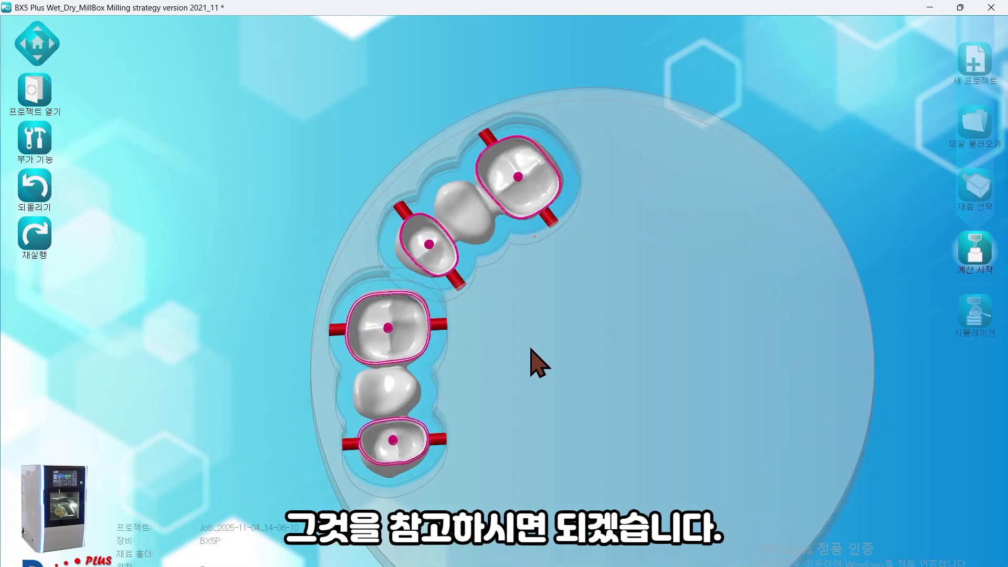
drag(530, 349, 530, 354)
right_drag(531, 354, 571, 288)
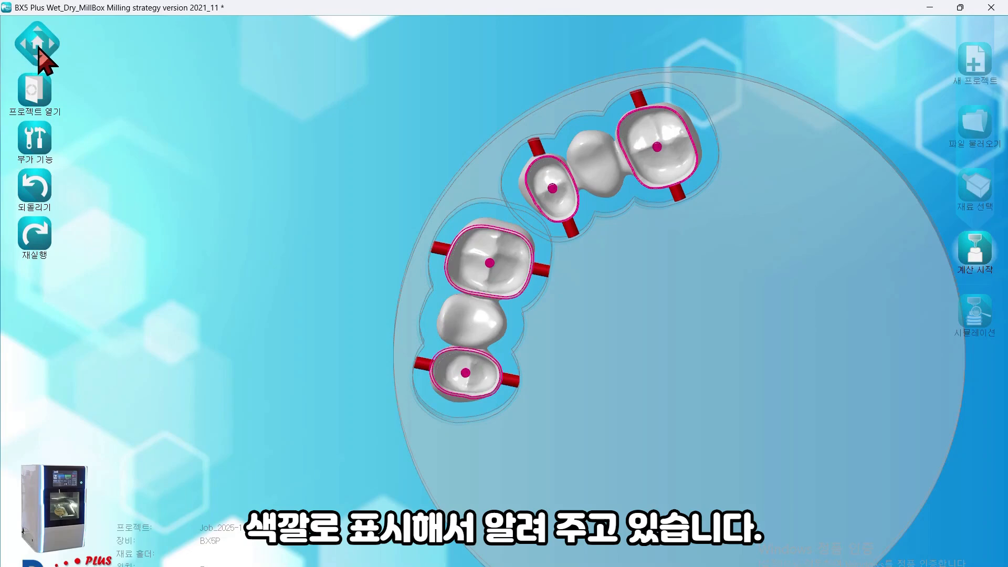
click(39, 48)
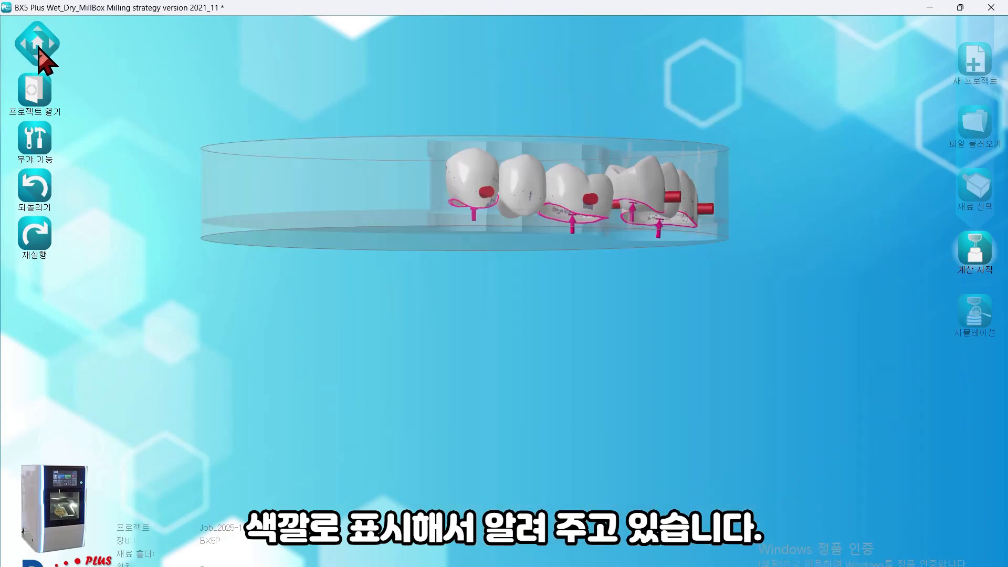
click(39, 47)
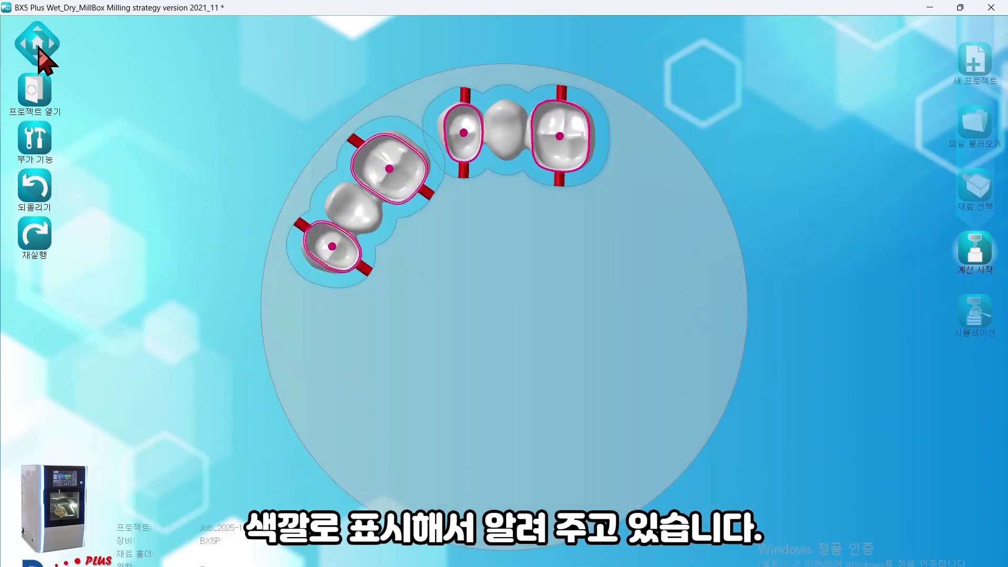
click(51, 44)
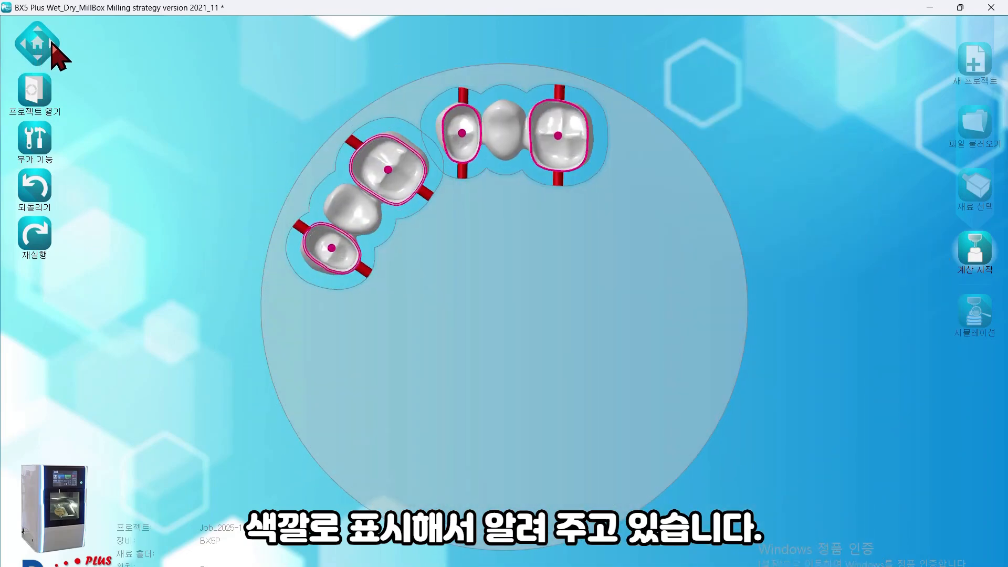
click(25, 45)
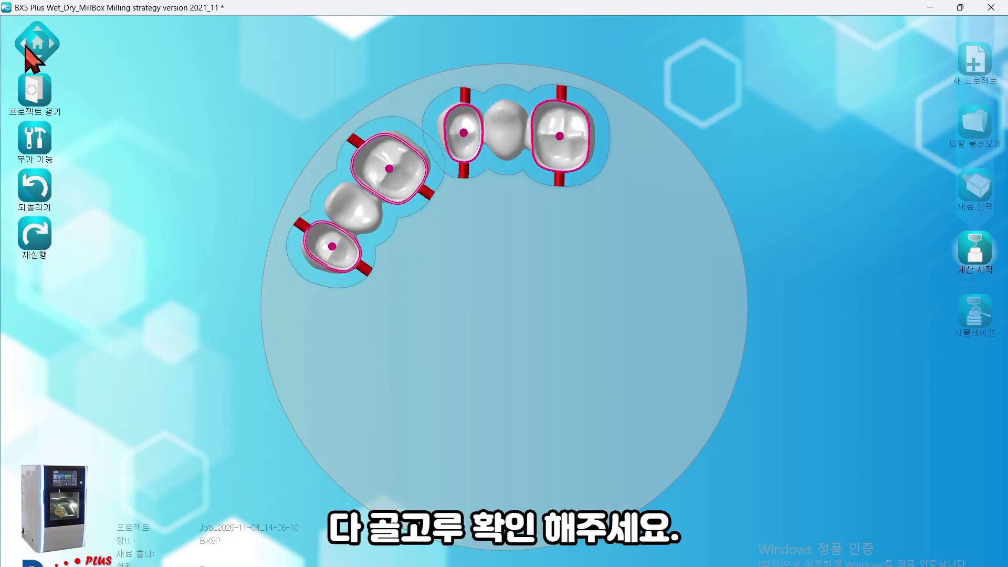
Show the material holder around the block through the show/hide display options
click(40, 143)
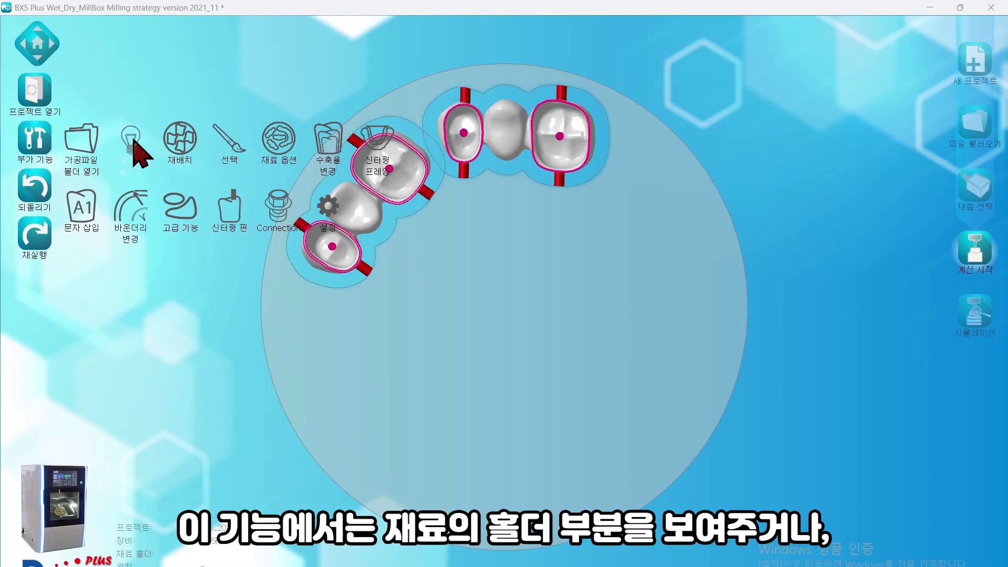
click(261, 294)
click(309, 49)
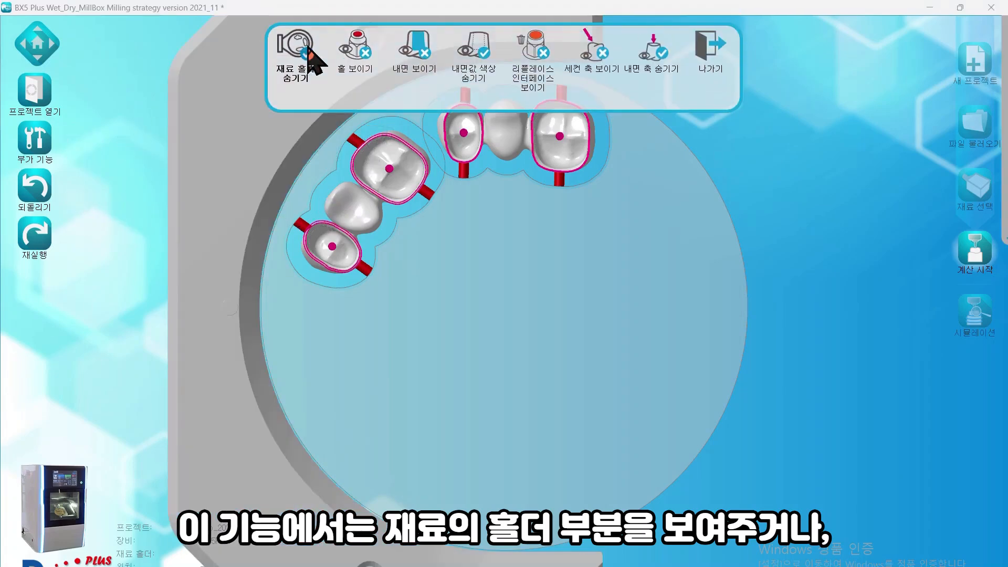
Examine how both bridges sit relative to the BX5 material holder from the tilted, underside and top views
scroll(411, 239, down, 5)
scroll(432, 271, down, 1)
middle_drag(600, 324, 593, 424)
right_drag(594, 423, 399, 526)
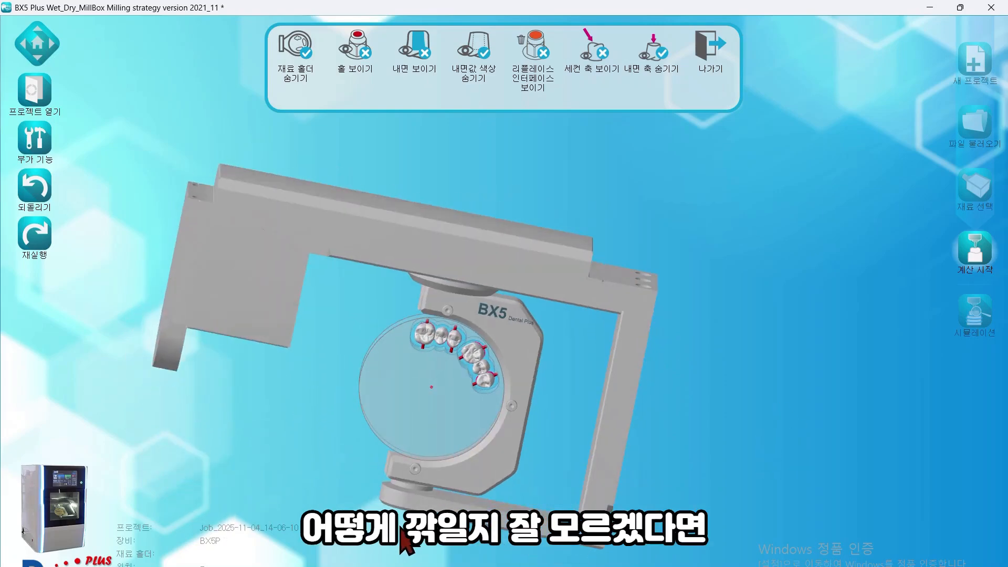
click(33, 42)
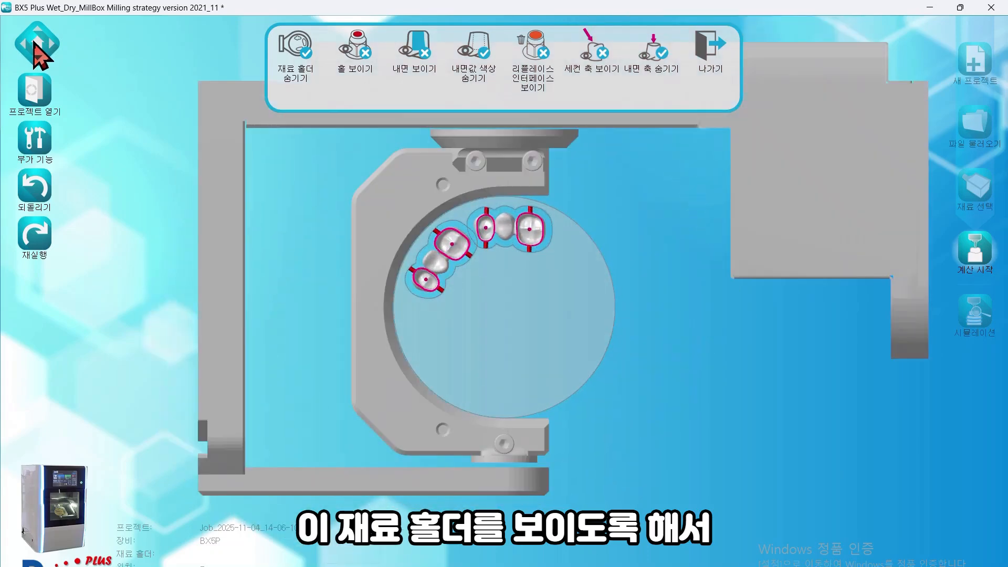
scroll(389, 280, down, 3)
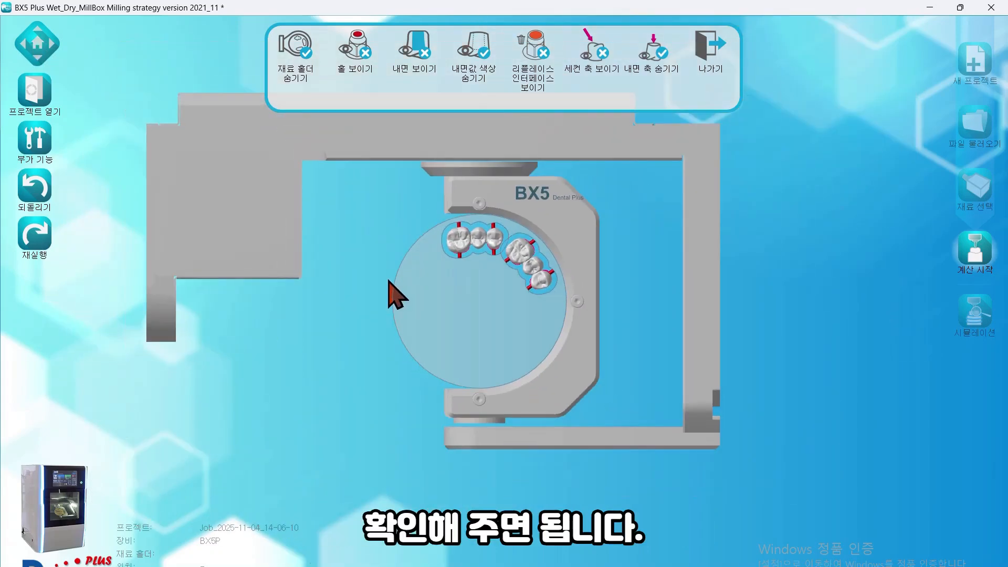
middle_drag(381, 245, 462, 294)
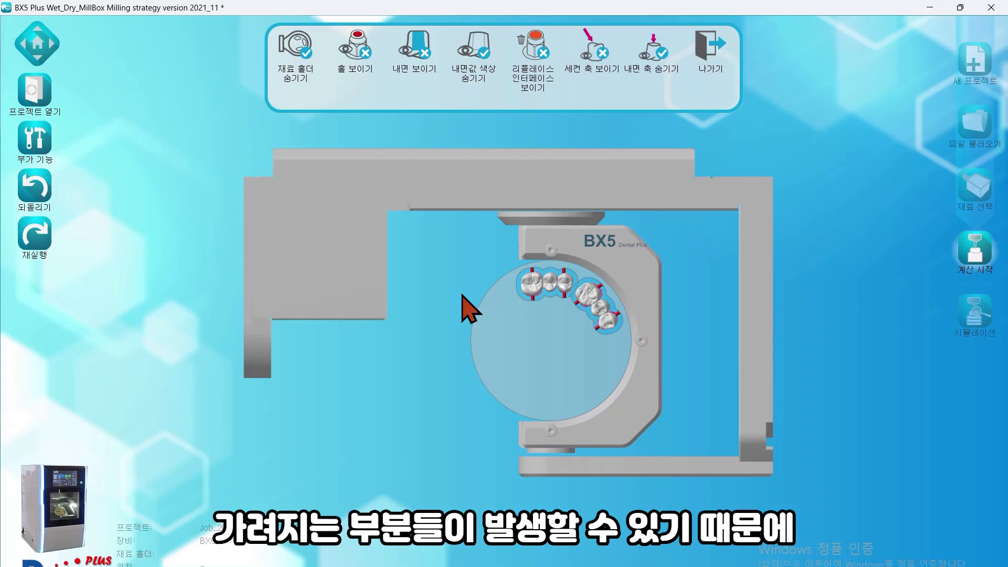
Hide the material holder and exit the show/hide display options
scroll(462, 295, up, 2)
scroll(423, 305, up, 2)
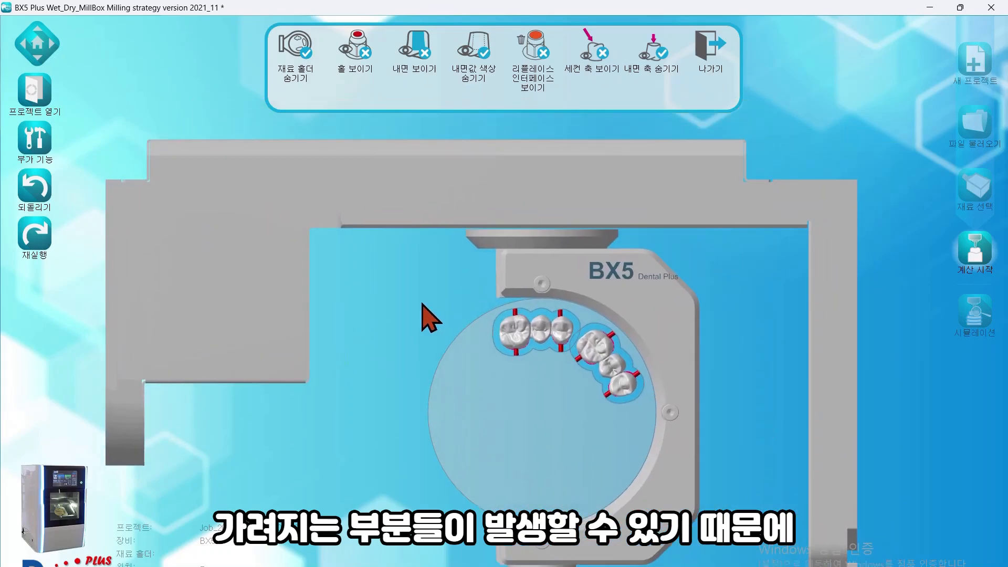
middle_drag(422, 304, 392, 283)
click(303, 53)
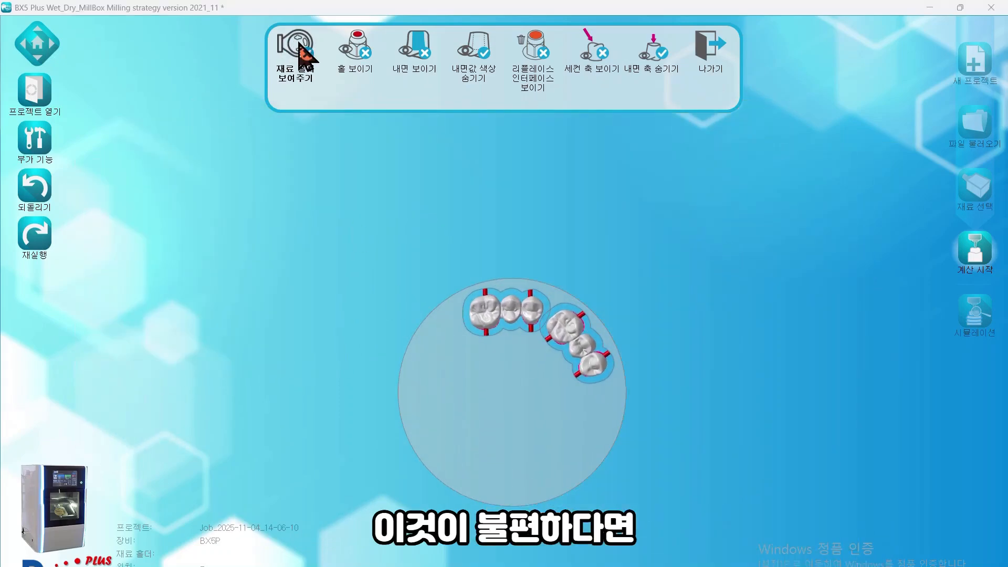
click(715, 63)
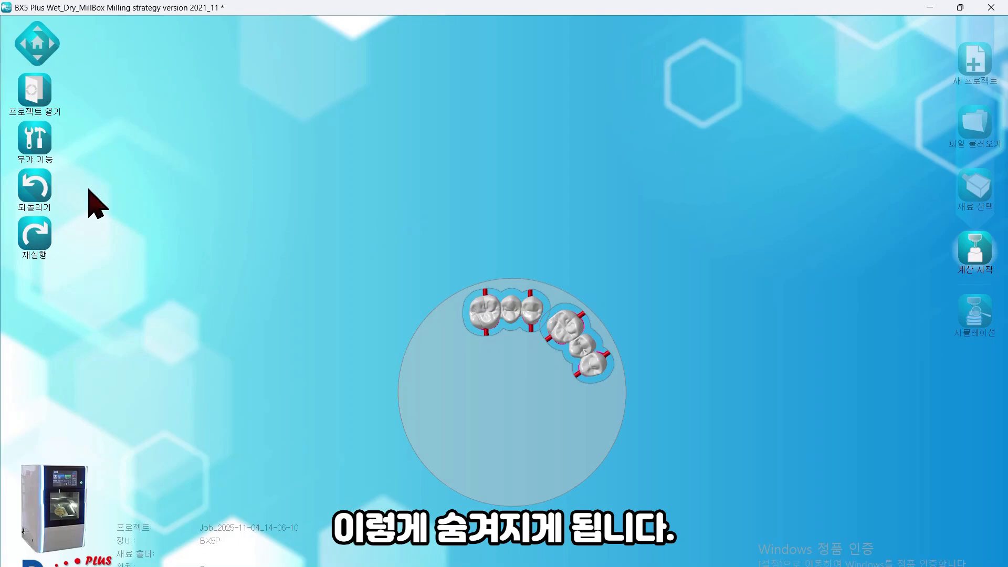
Turn the disc to the bridges' inner surfaces and open the advanced functions containing the margin line detection tools
right_drag(709, 367, 574, 209)
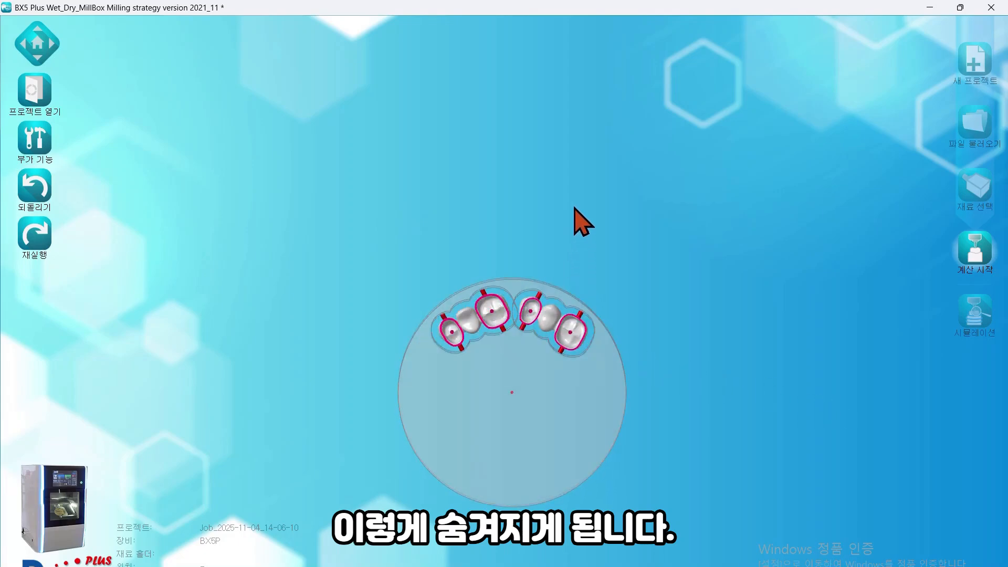
scroll(622, 314, up, 5)
middle_drag(551, 368, 616, 287)
scroll(453, 247, up, 4)
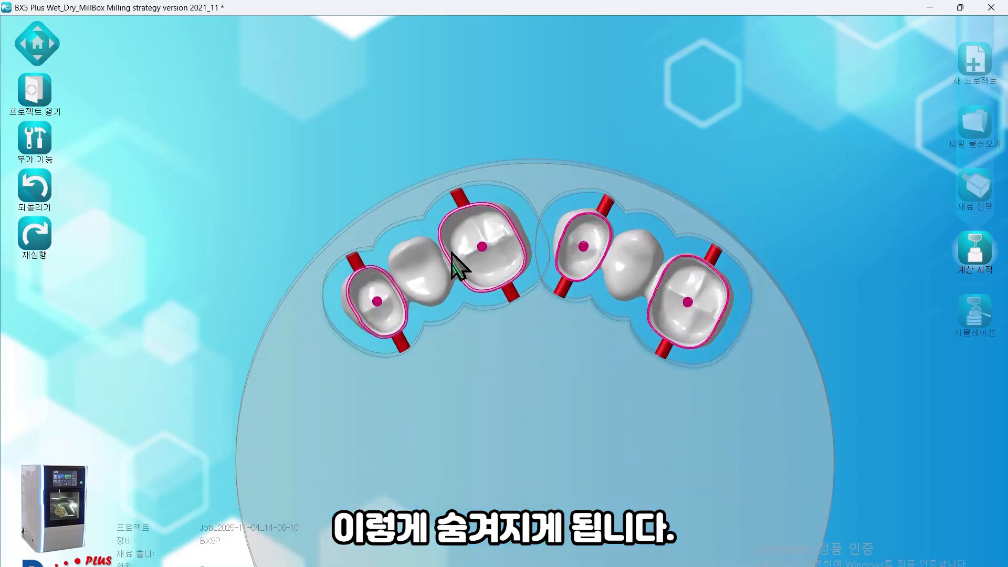
scroll(590, 378, up, 3)
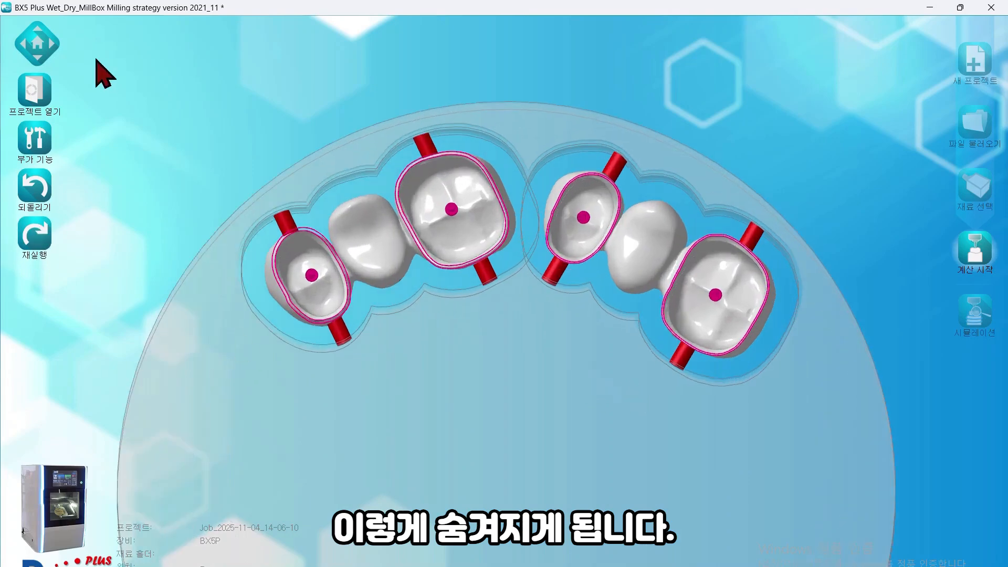
click(35, 142)
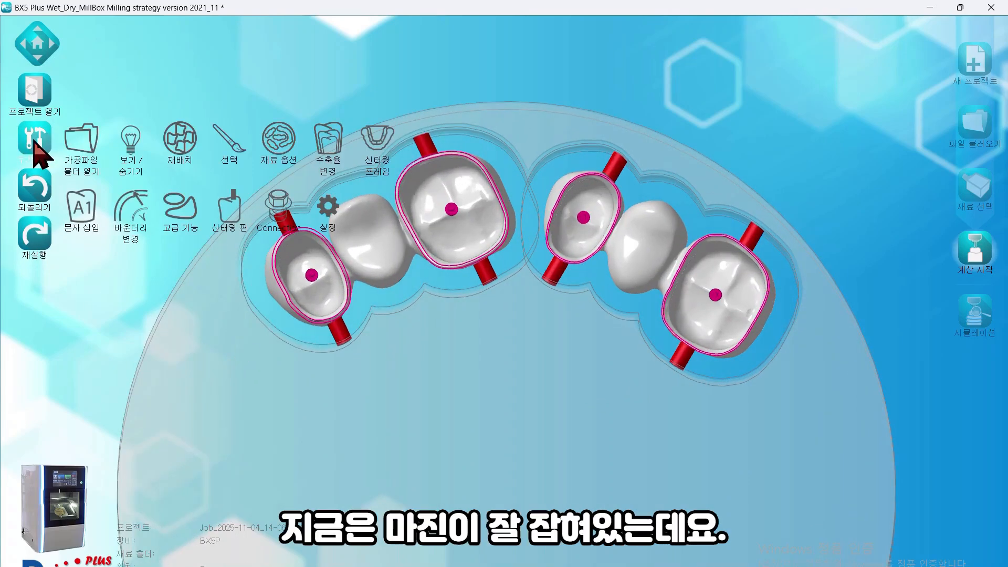
click(185, 209)
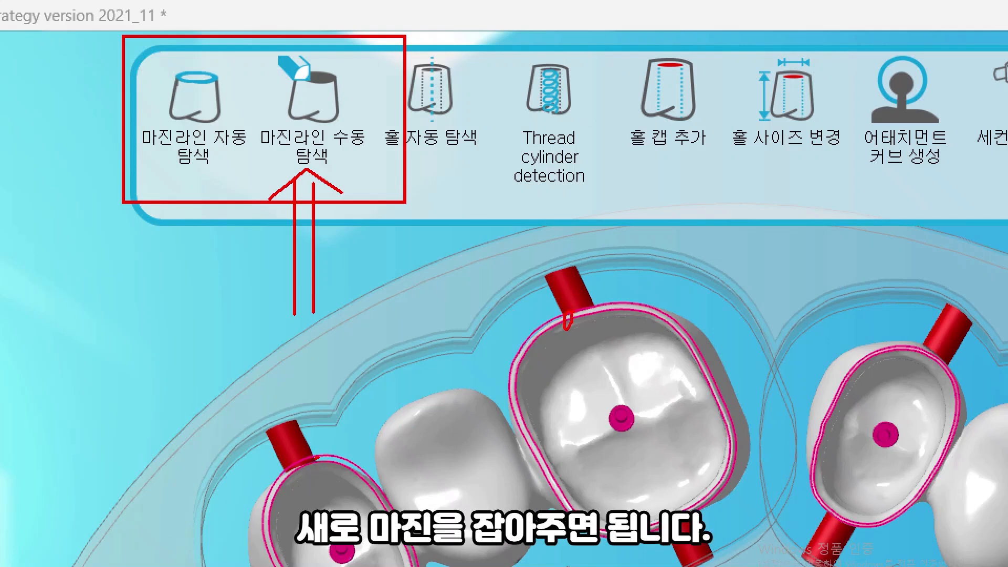
click(506, 387)
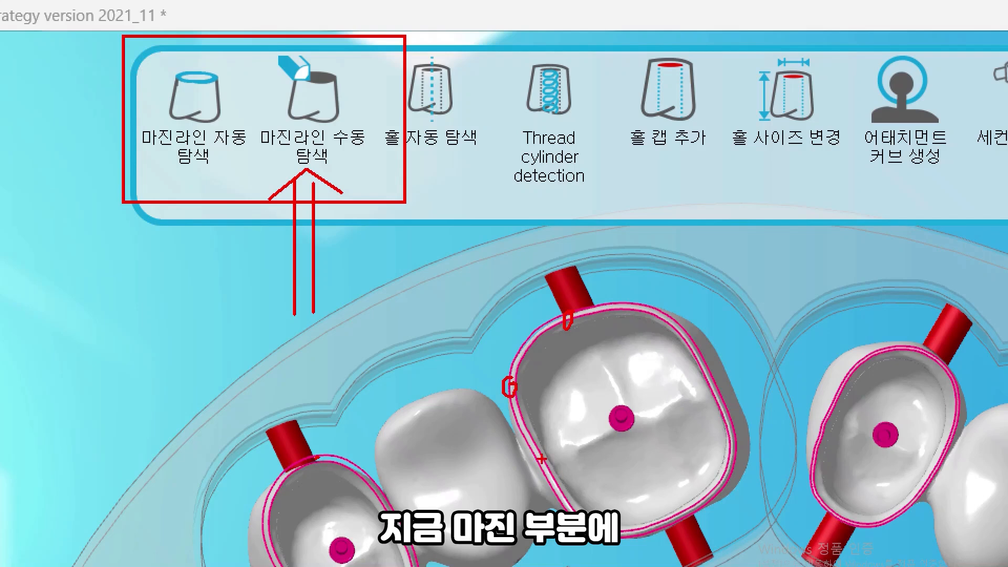
click(534, 461)
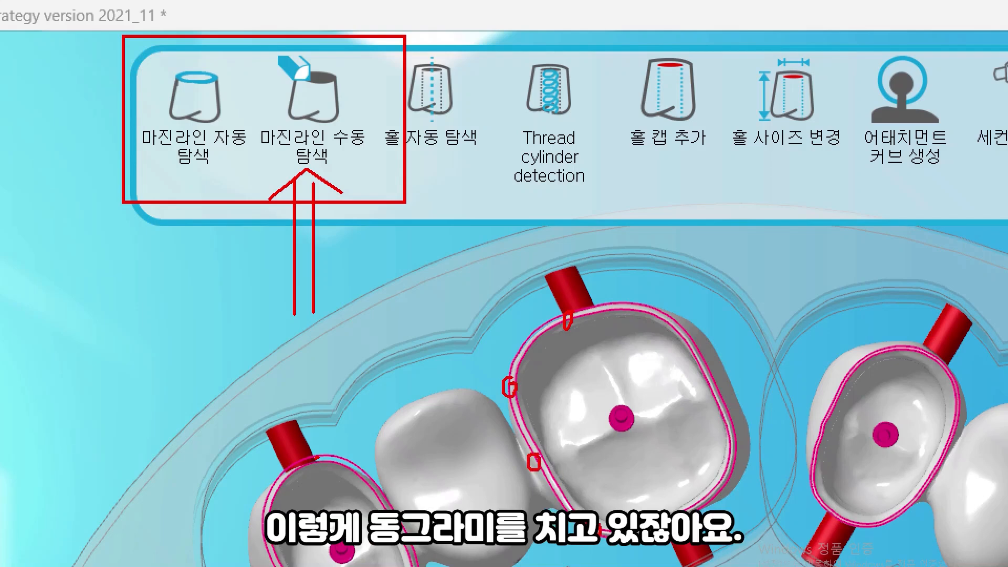
drag(727, 436, 728, 438)
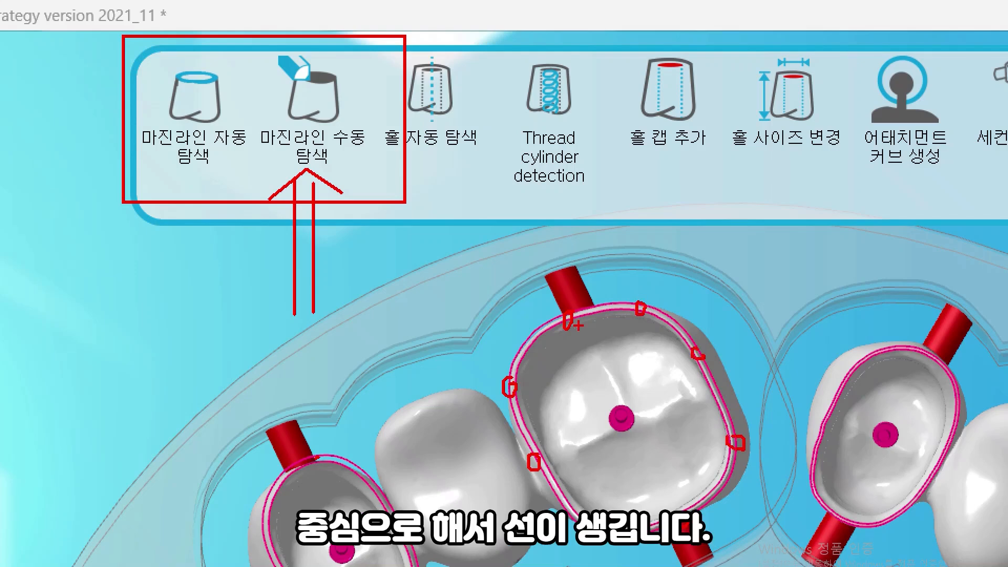
drag(571, 315, 564, 321)
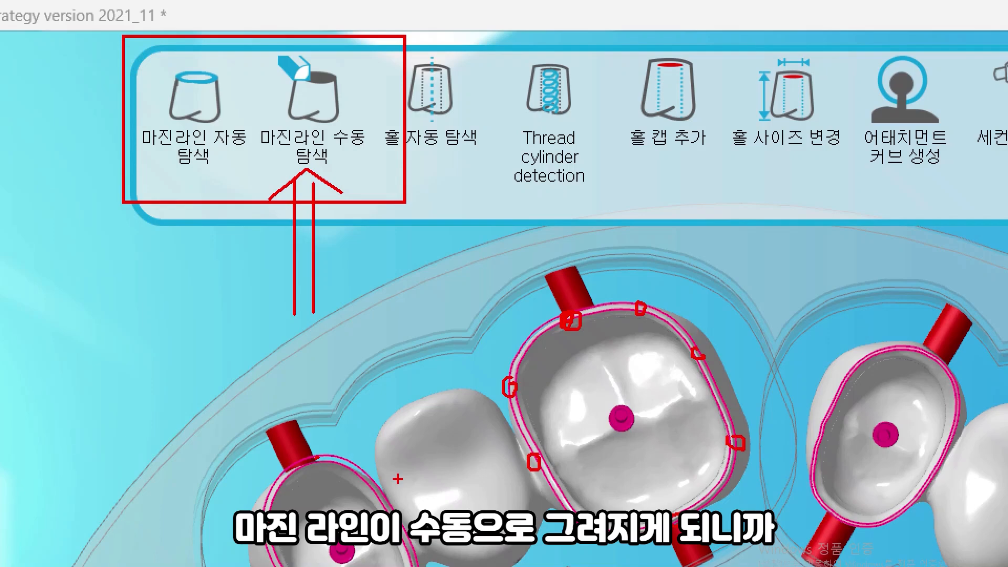
key(Escape)
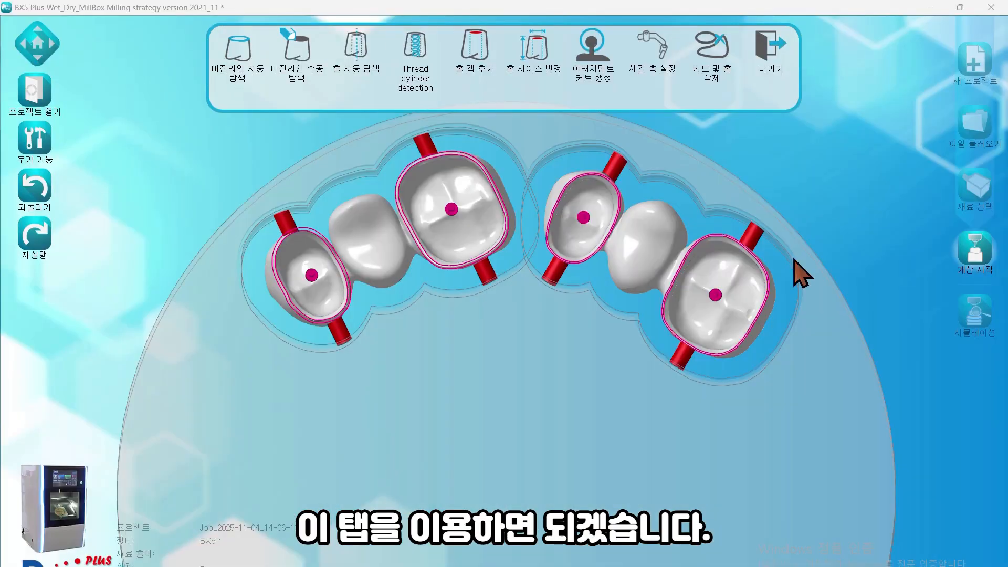
Exit the advanced margin functions and return the disc to its home view
scroll(480, 350, down, 6)
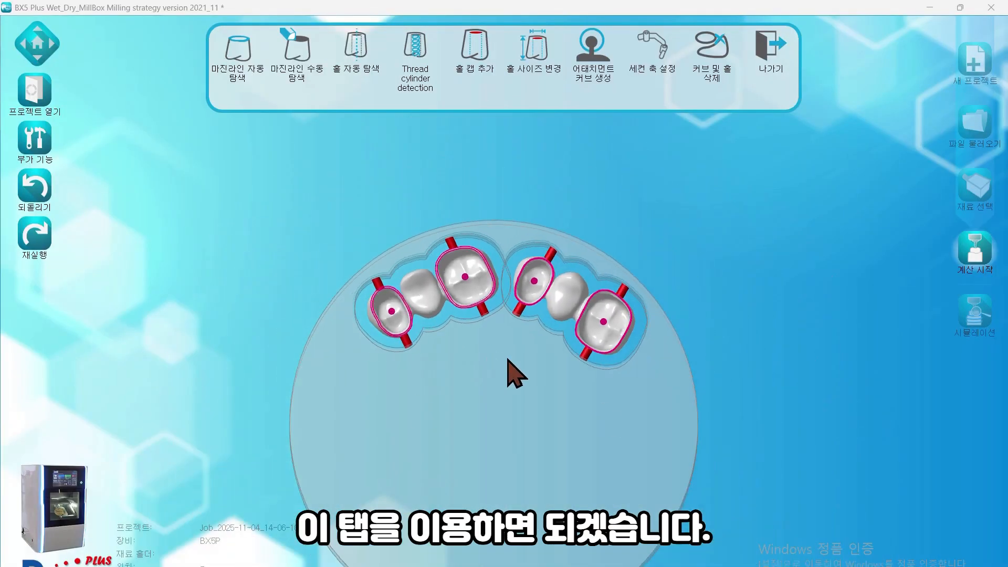
click(777, 63)
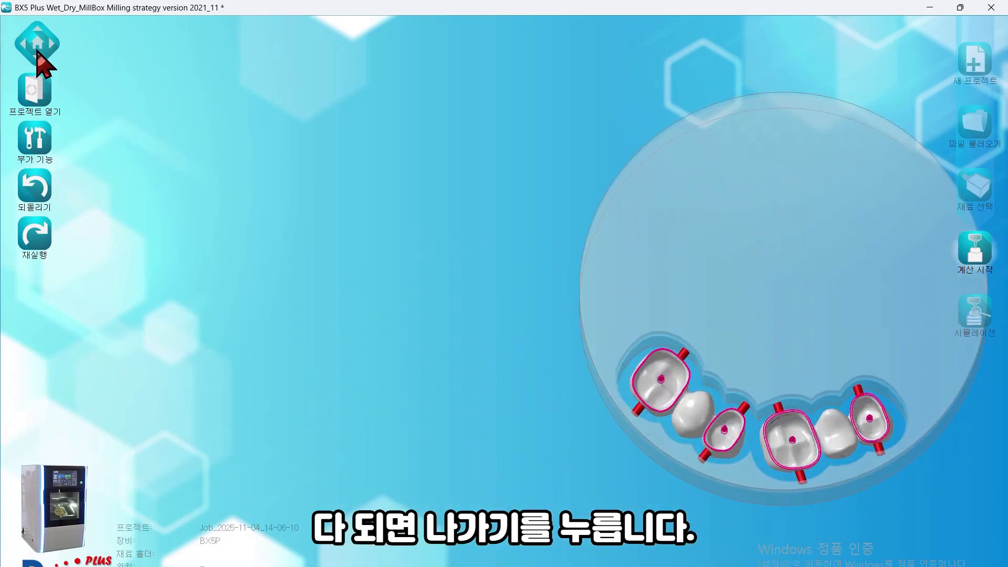
click(37, 46)
scroll(456, 127, up, 5)
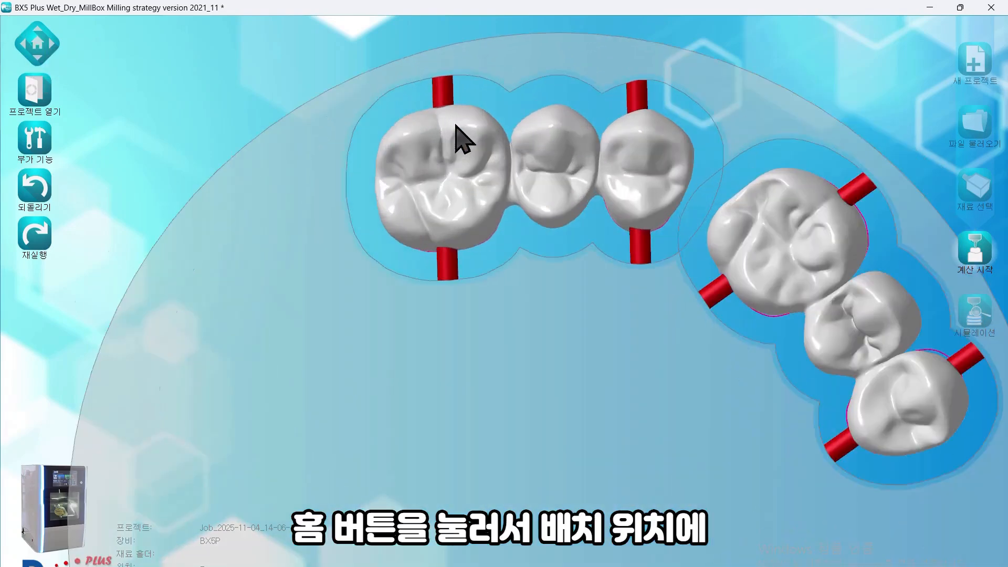
Select the outer molar connector of the 16-14 bridge and review the available connector types, keeping the half-cut type
scroll(456, 128, up, 2)
middle_drag(471, 197, 415, 313)
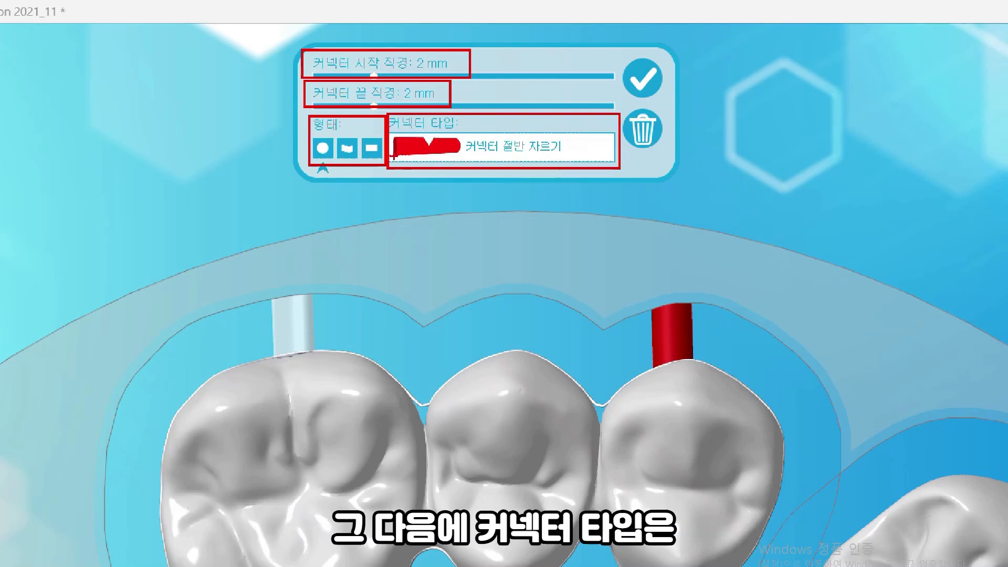
drag(395, 157, 591, 157)
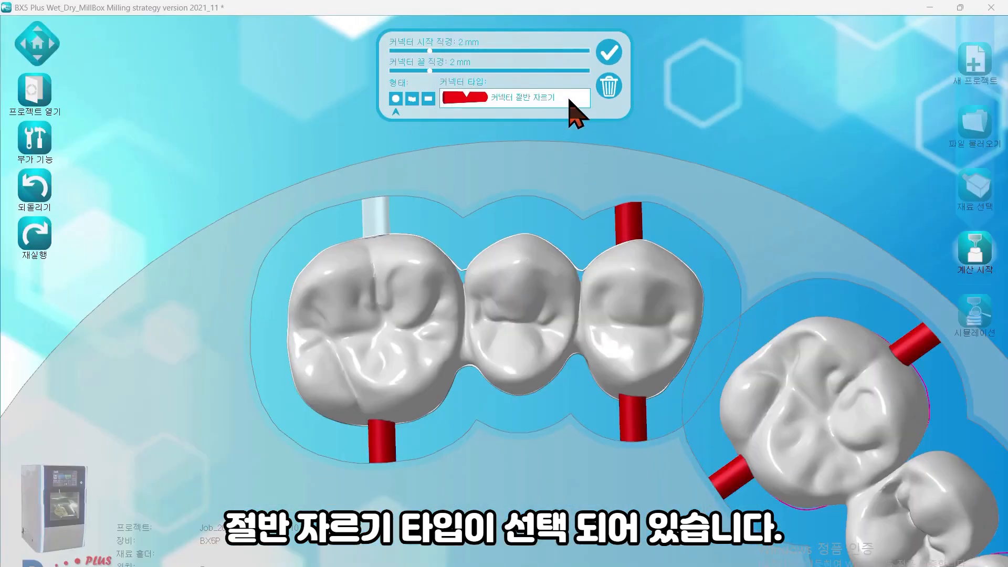
click(583, 148)
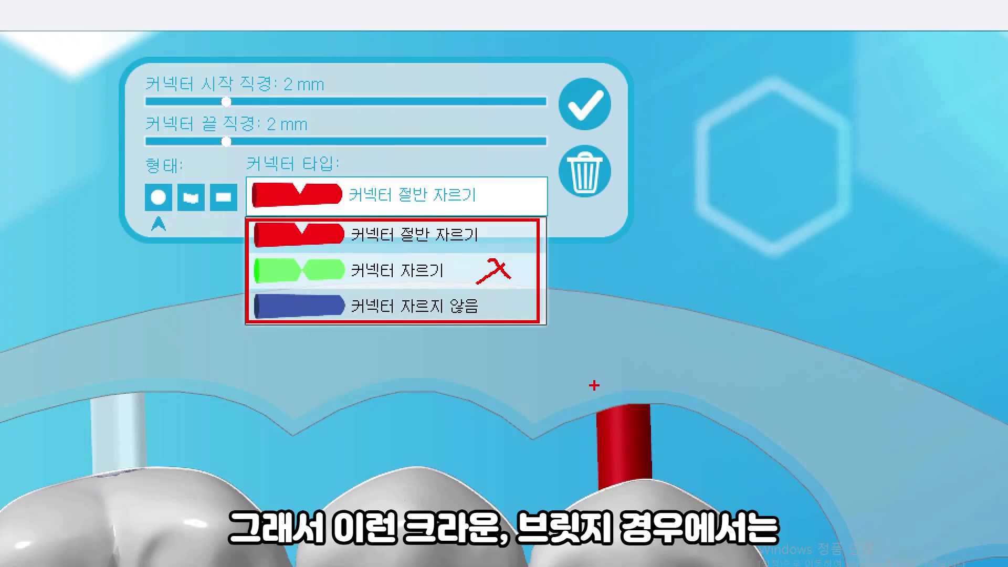
key(Escape)
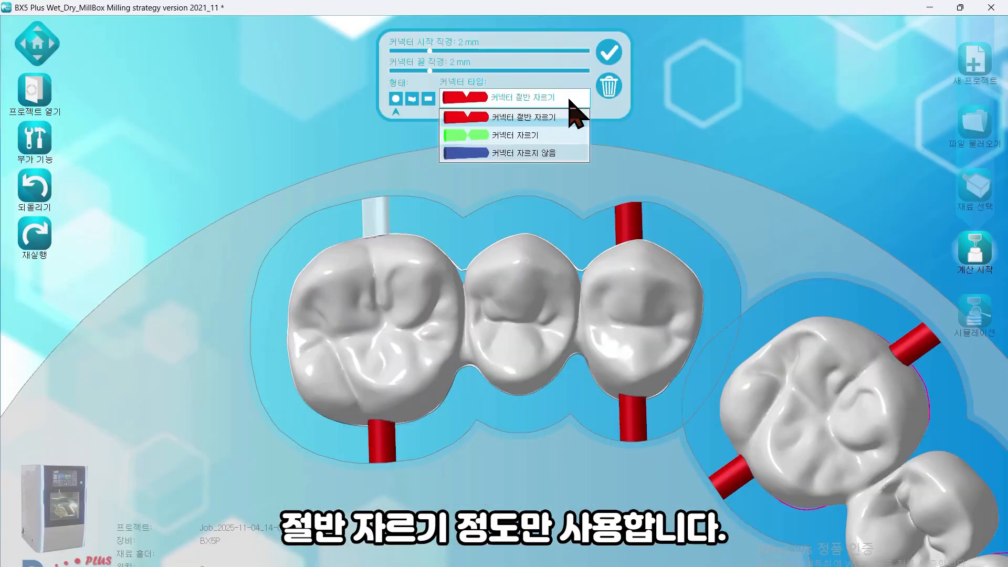
click(678, 132)
click(377, 220)
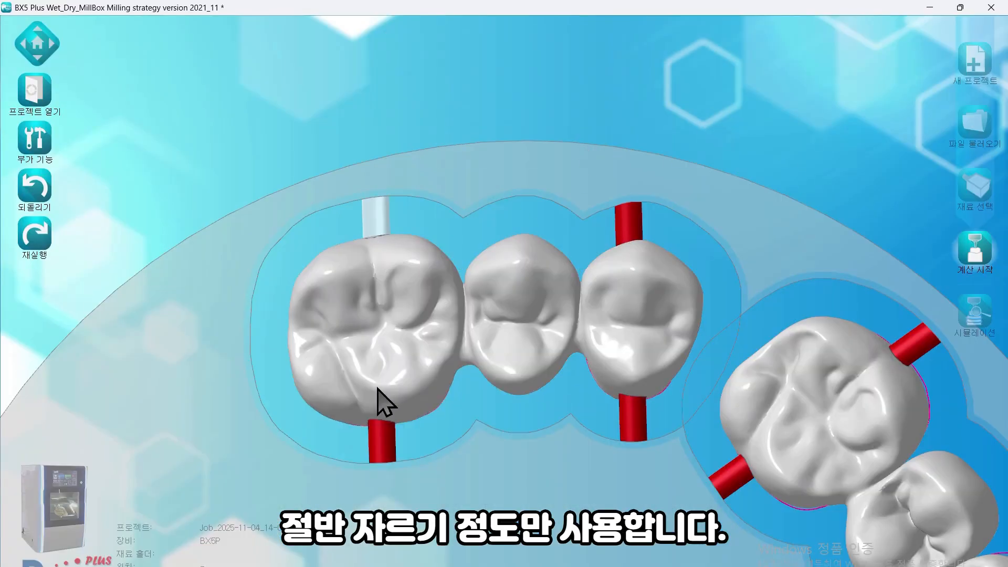
Examine from the outer side how the bridge's connectors sit relative to the white bur-end boundary line
middle_drag(363, 441, 558, 330)
scroll(576, 323, up, 3)
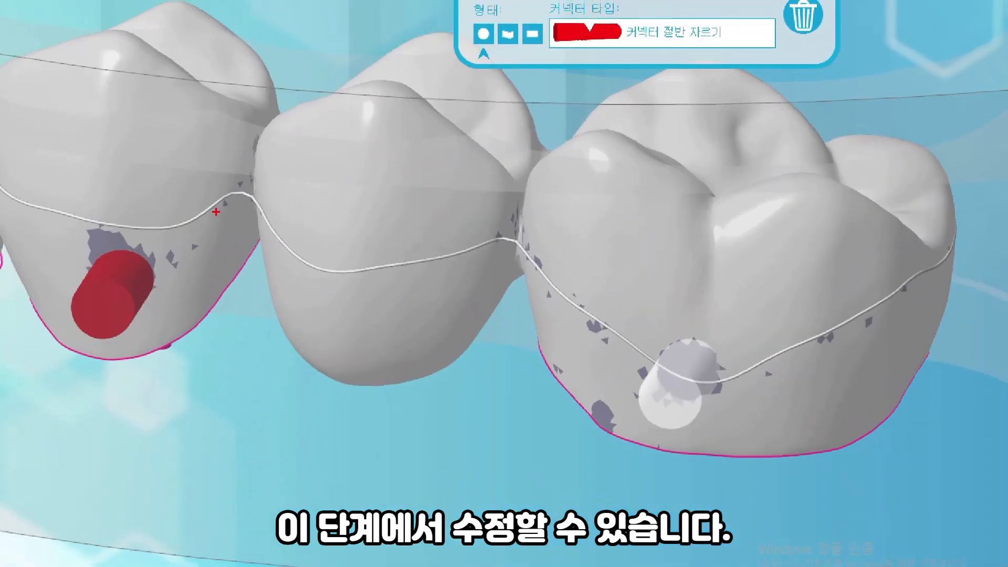
drag(164, 133, 135, 205)
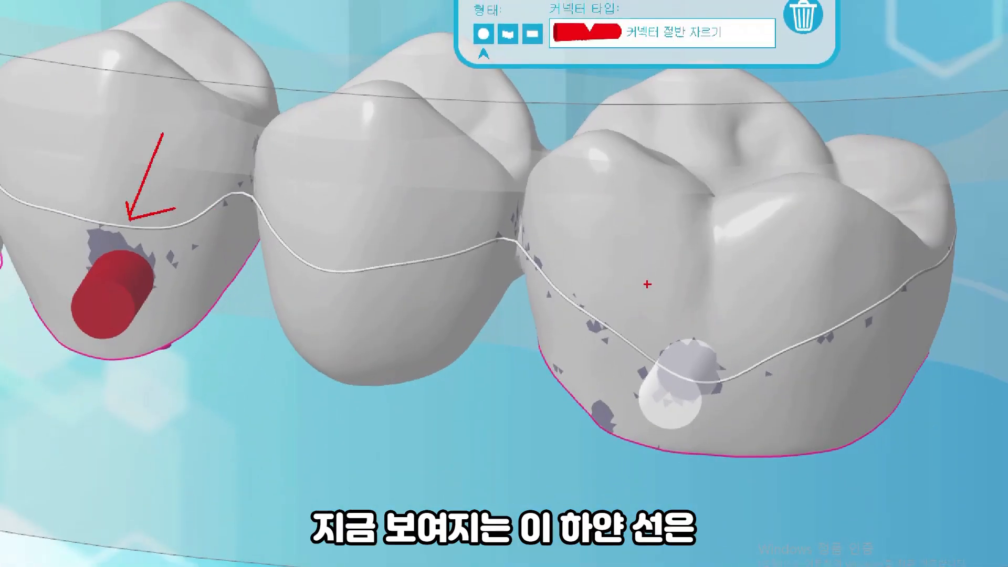
drag(647, 341, 649, 342)
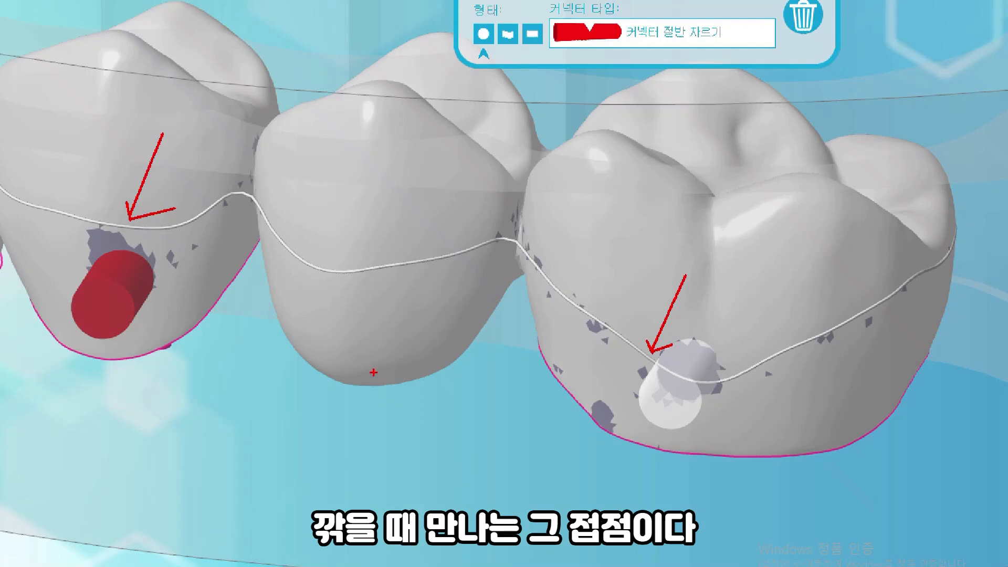
mouse_move(355, 380)
mouse_down()
mouse_move(366, 290)
mouse_move(376, 306)
mouse_up()
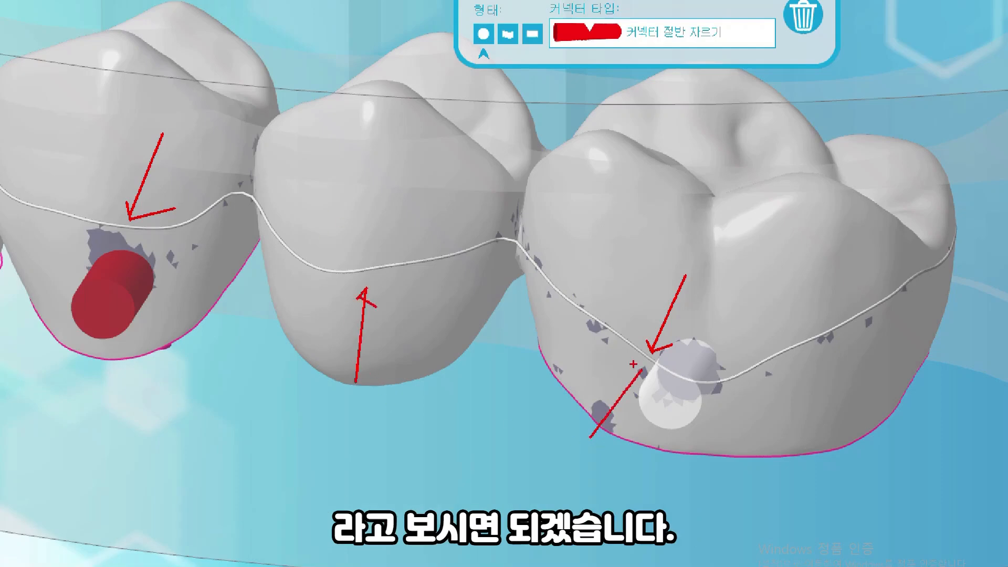
drag(633, 363, 641, 387)
mouse_move(189, 334)
mouse_down()
mouse_move(172, 264)
mouse_move(165, 275)
mouse_up()
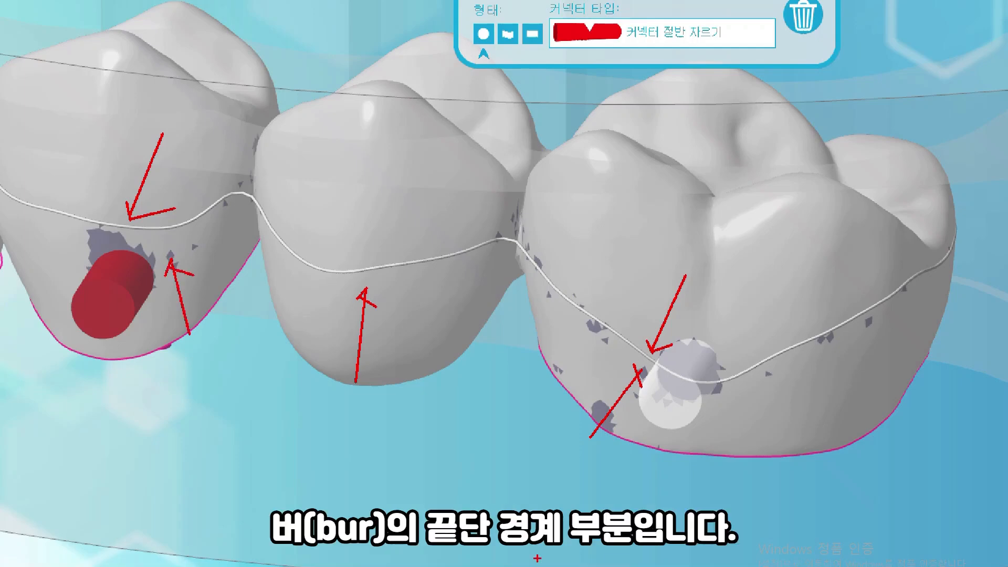
key(Escape)
scroll(536, 324, up, 2)
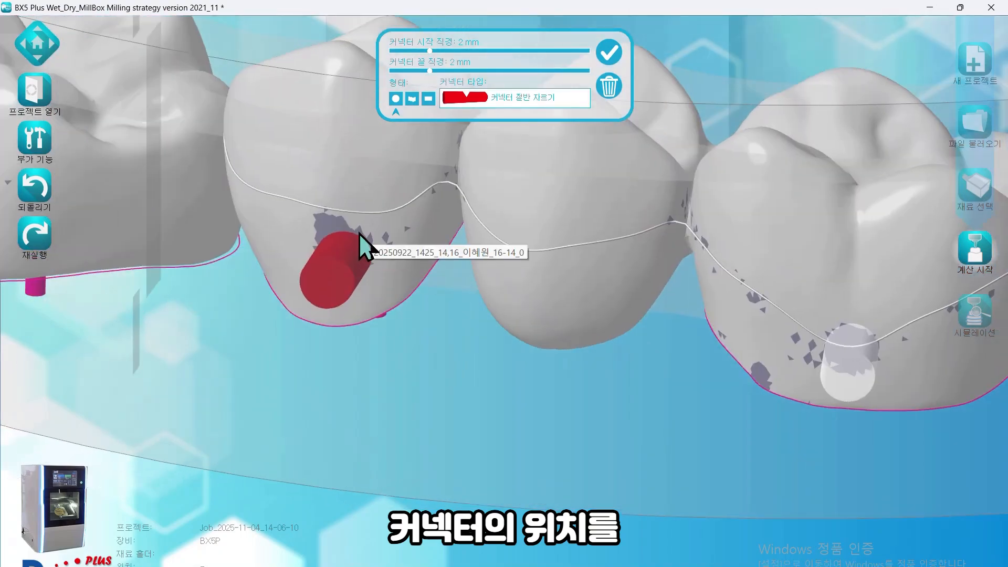
Reposition the outer premolar connector of the 16-14 bridge just below the white boundary line
mouse_move(323, 276)
mouse_down()
mouse_move(349, 214)
mouse_move(315, 211)
mouse_move(321, 257)
mouse_up()
scroll(362, 237, down, 5)
scroll(544, 280, down, 2)
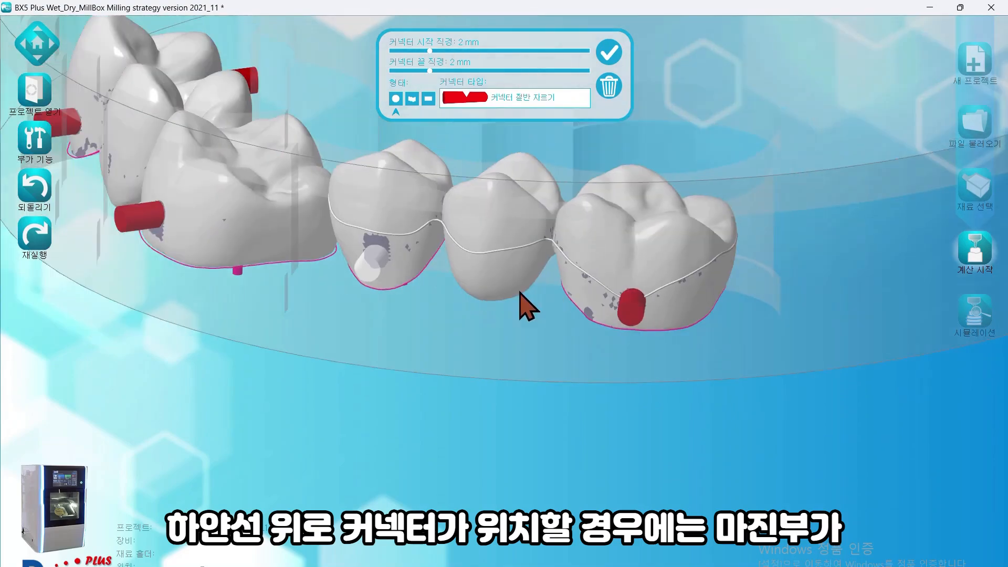
Check the premolar and molar connectors of the second bridge against its white boundary line
right_drag(269, 288, 798, 284)
right_drag(509, 270, 534, 270)
scroll(433, 265, up, 3)
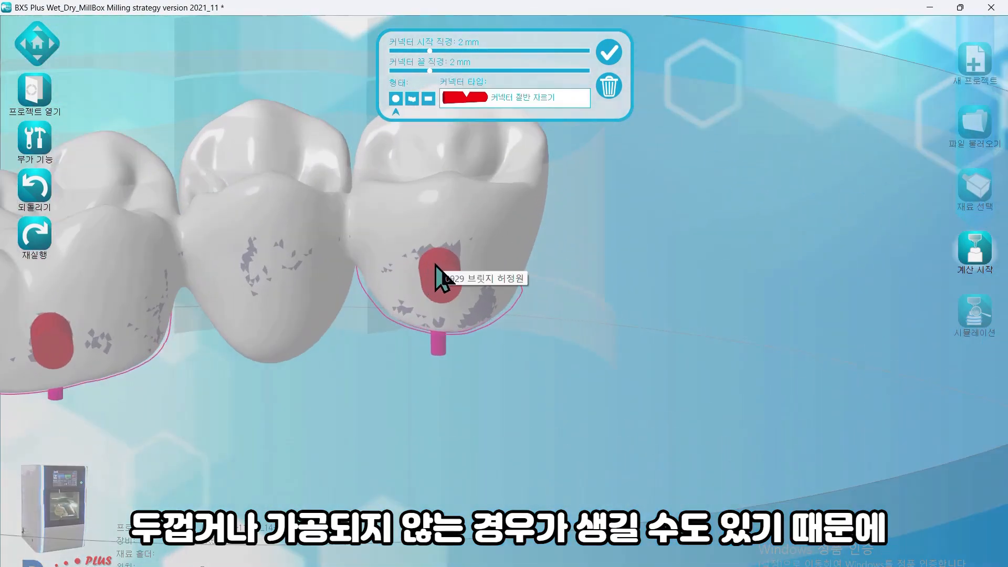
click(443, 270)
scroll(449, 261, up, 3)
scroll(226, 287, down, 3)
middle_drag(288, 257, 602, 160)
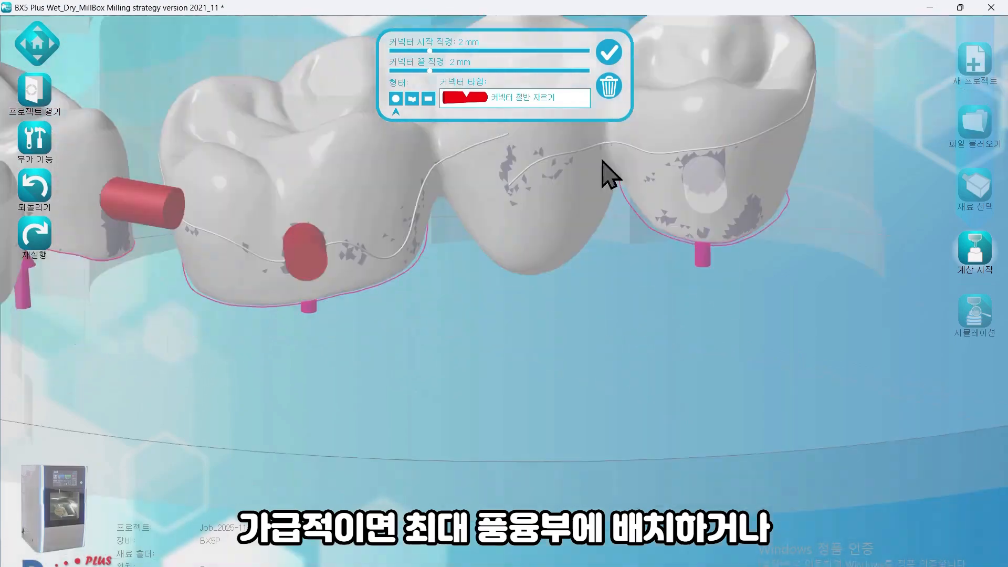
click(383, 220)
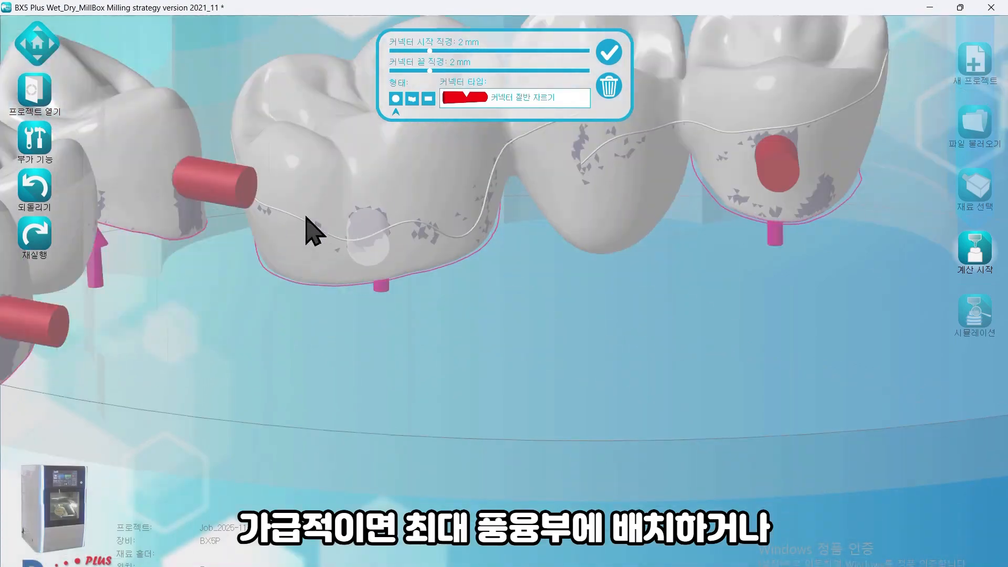
Lower the inner premolar and molar connectors of the 16-14 bridge toward the margins to reduce the undercut areas, and confirm
middle_drag(221, 229, 581, 162)
right_drag(581, 162, 559, 225)
click(559, 225)
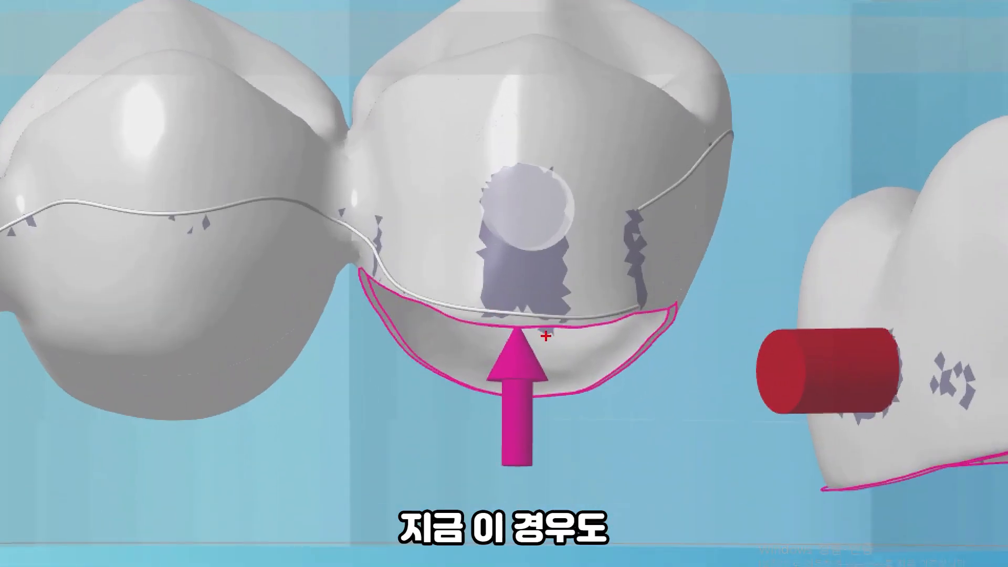
mouse_move(591, 331)
mouse_down()
mouse_move(469, 265)
mouse_move(584, 277)
mouse_move(567, 322)
mouse_up()
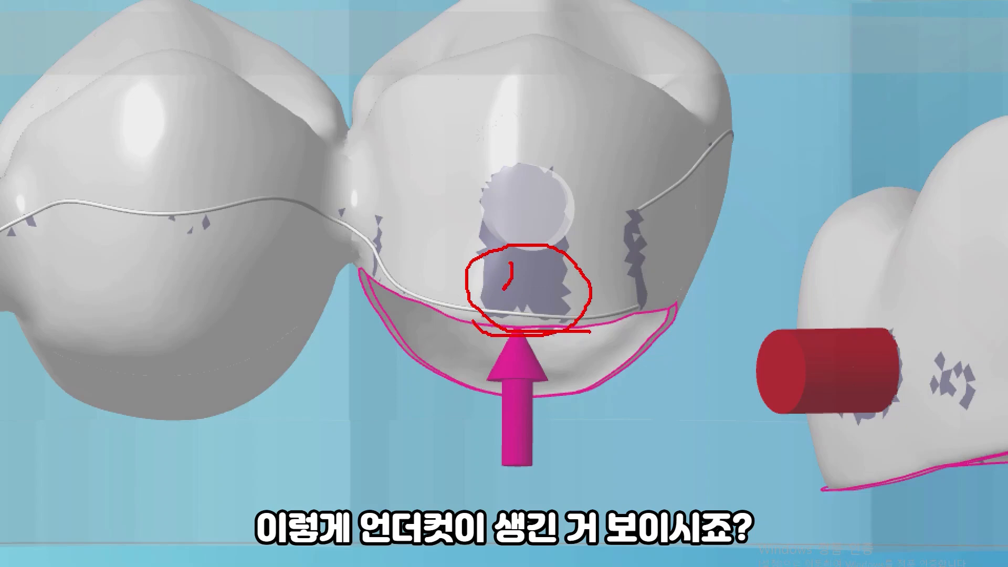
drag(548, 255, 522, 314)
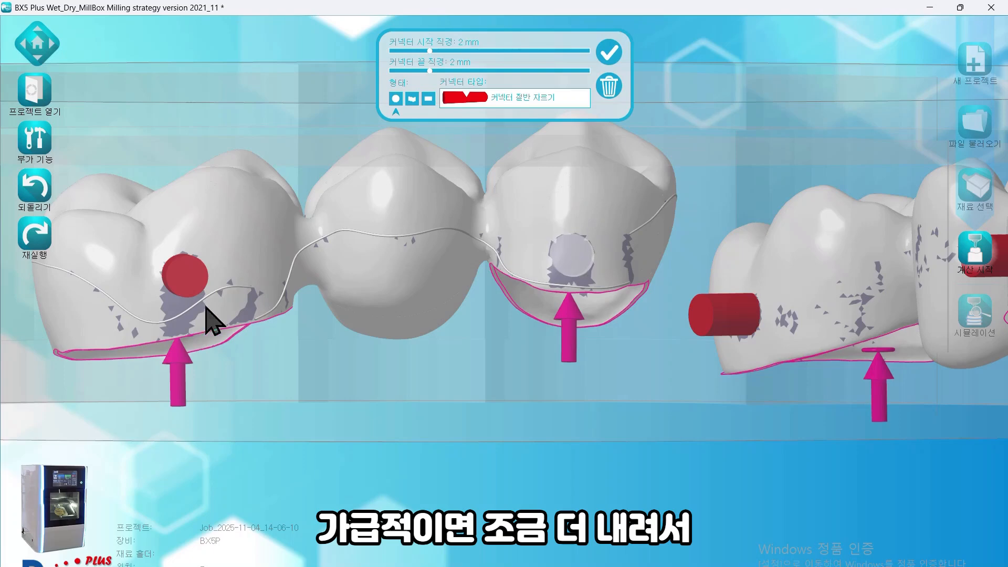
drag(179, 288, 175, 296)
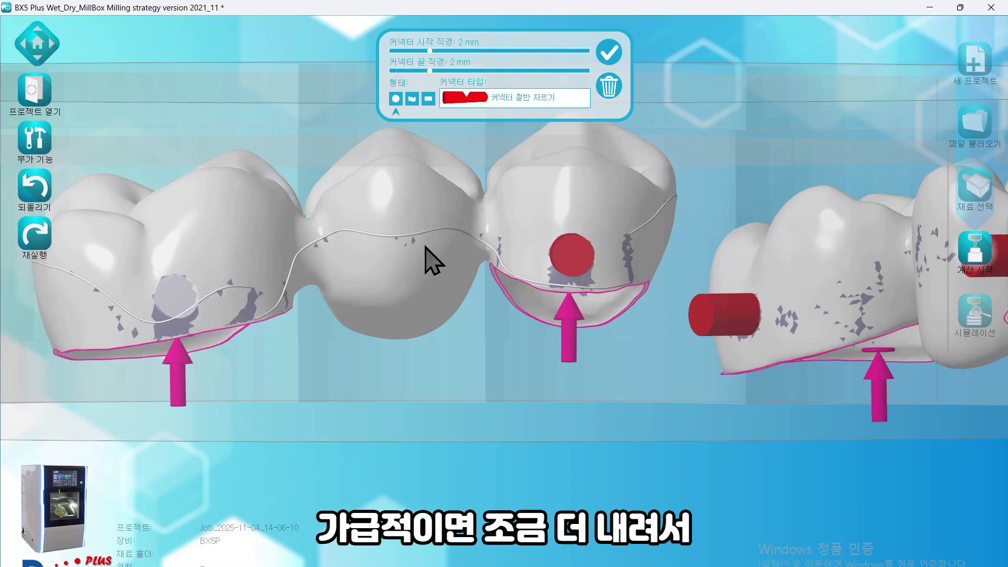
scroll(426, 246, down, 3)
middle_drag(754, 260, 353, 303)
right_drag(367, 304, 612, 187)
click(610, 54)
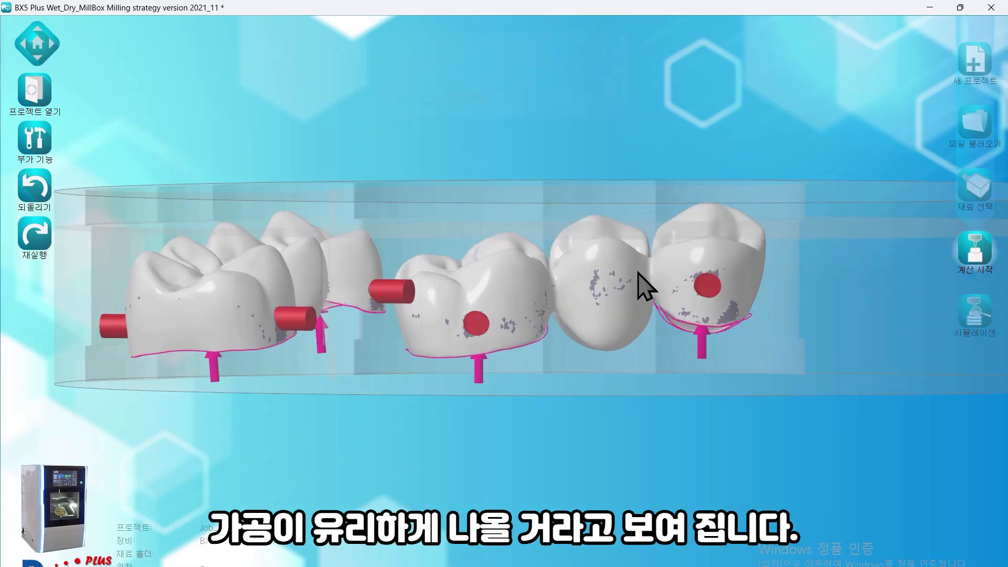
Select the second bridge and tilt it to angle X 6.86 and angle Y 0.39
middle_drag(646, 286, 439, 254)
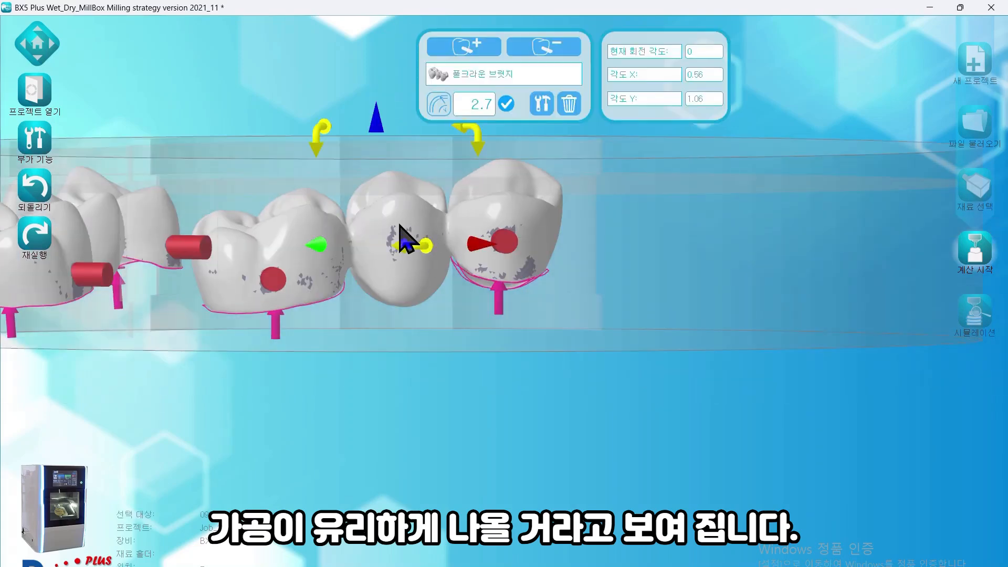
right_drag(530, 173, 541, 248)
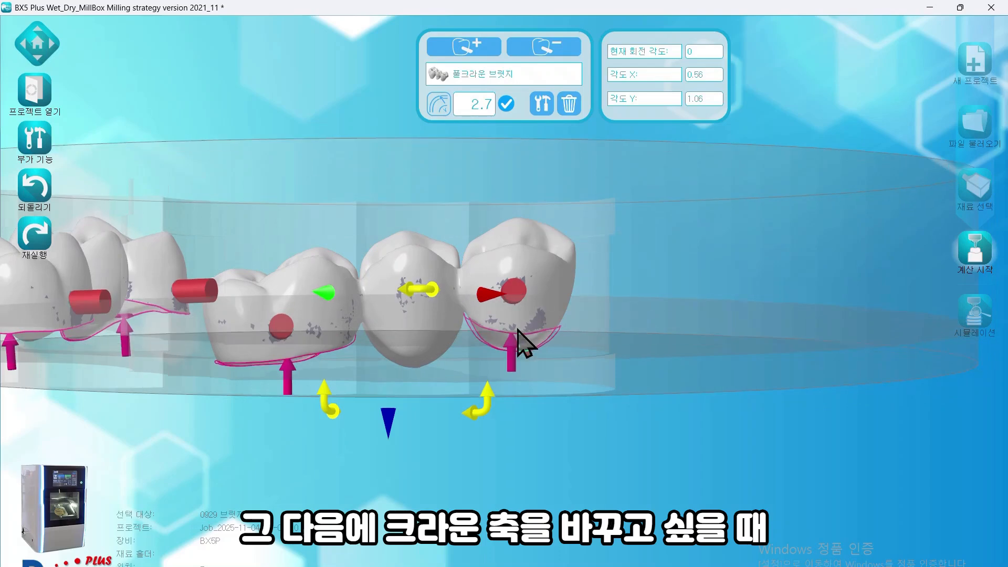
drag(485, 404, 474, 413)
drag(387, 425, 386, 423)
right_drag(708, 261, 625, 266)
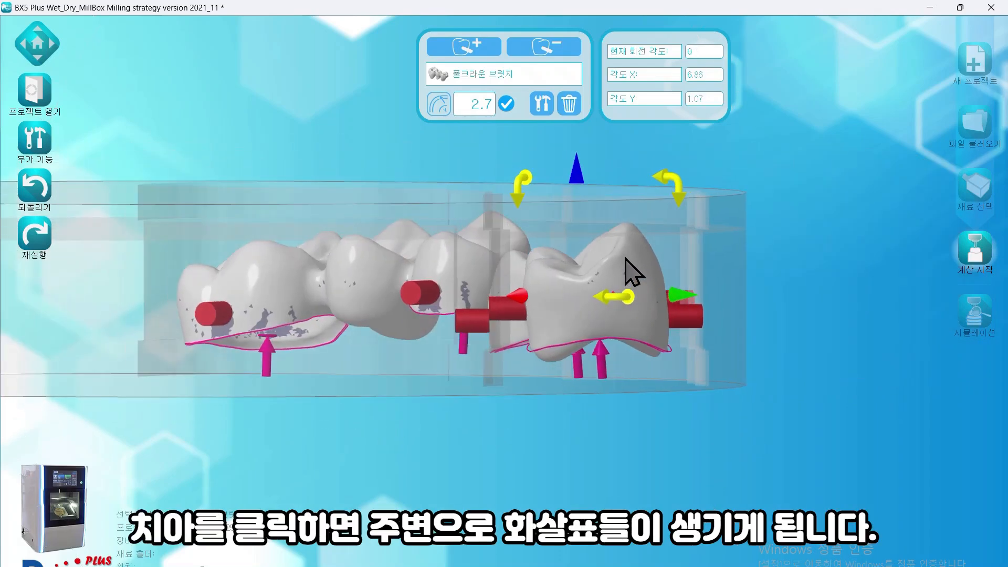
drag(676, 190, 683, 198)
right_drag(333, 301, 359, 305)
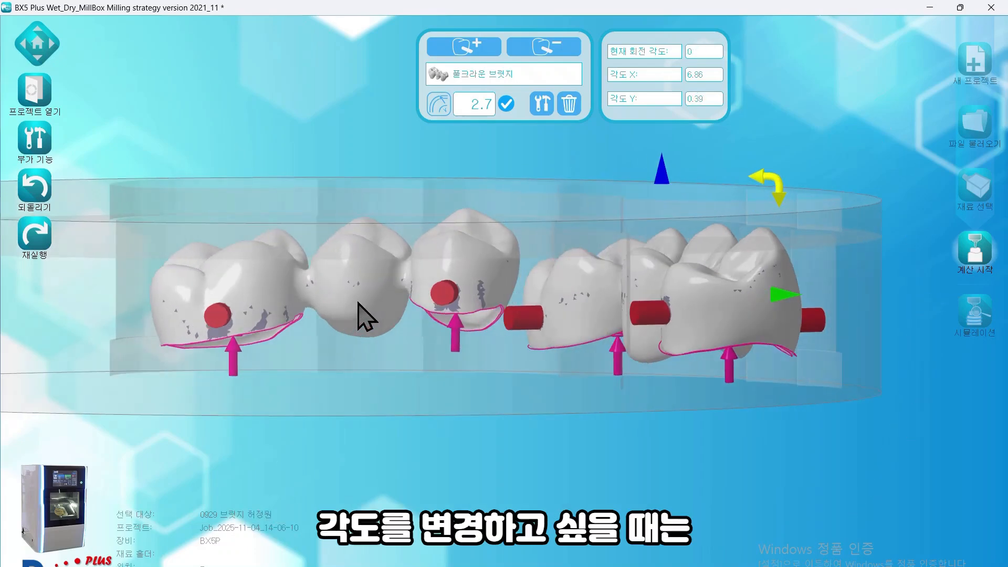
Select the 16-14 bridge and tilt it to angle X 5.15 and angle Y 4.42
click(359, 285)
right_drag(436, 226, 443, 226)
drag(224, 180, 226, 164)
Examine the inner surfaces of the tilted bridge for undercuts, and return the disc to its home view
right_drag(387, 399, 373, 369)
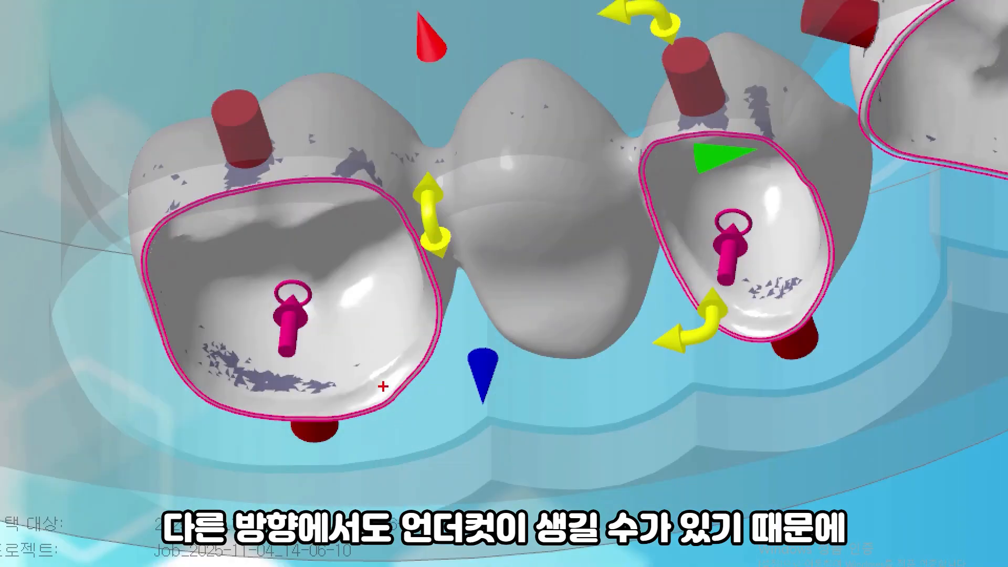
click(313, 423)
click(239, 428)
drag(300, 361, 278, 443)
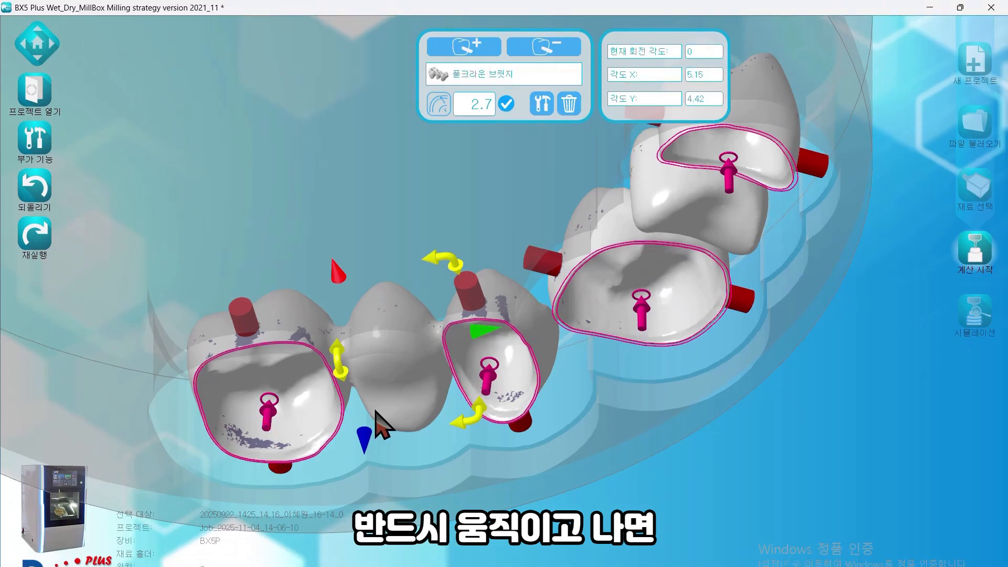
click(38, 45)
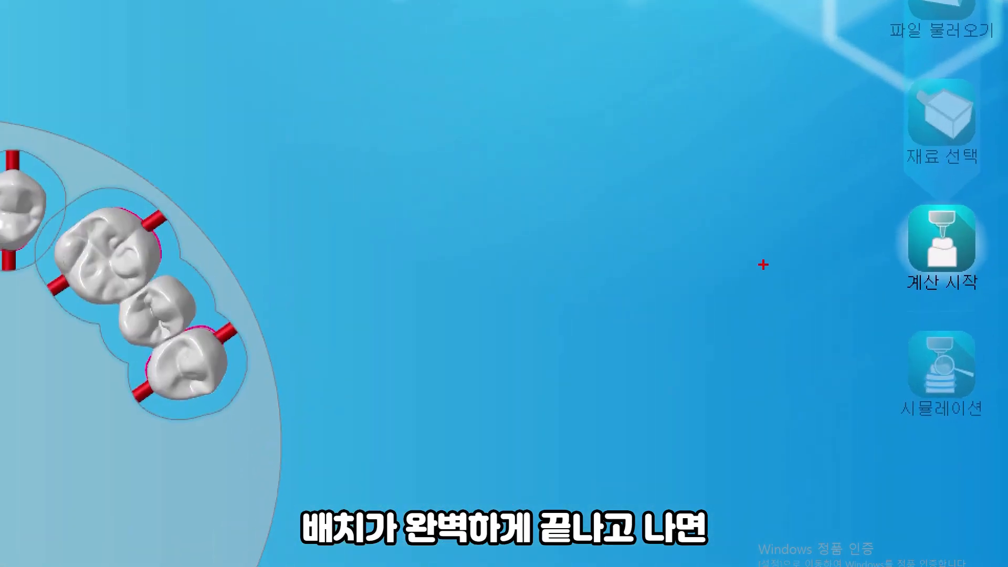
mouse_move(683, 266)
shift+mouse_down()
mouse_move(860, 255)
mouse_move(916, 266)
shift+mouse_up()
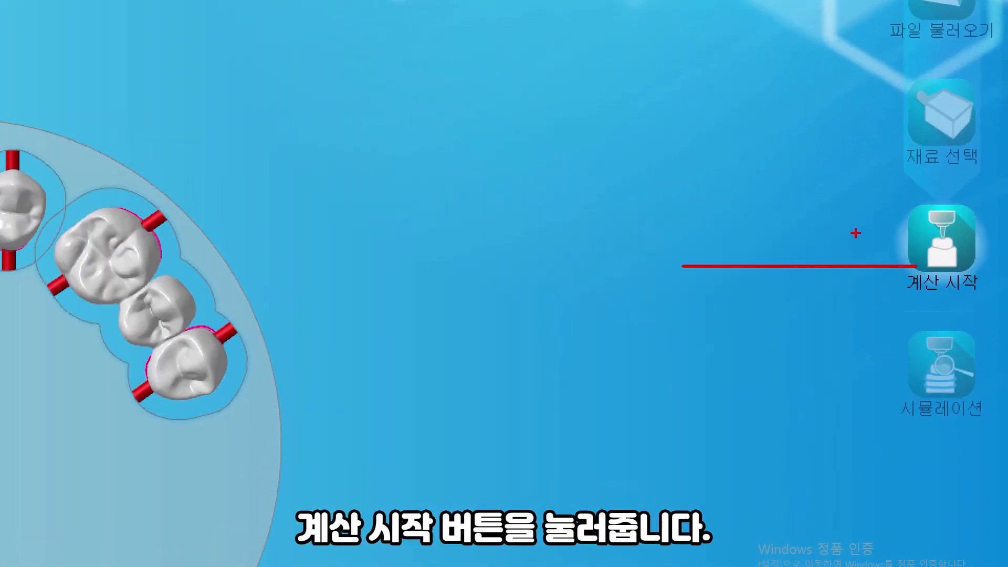
Start the NC calculation with the Spiral finishing milling option and confirm D98_zr16_2025_A as the material name
drag(886, 247, 915, 266)
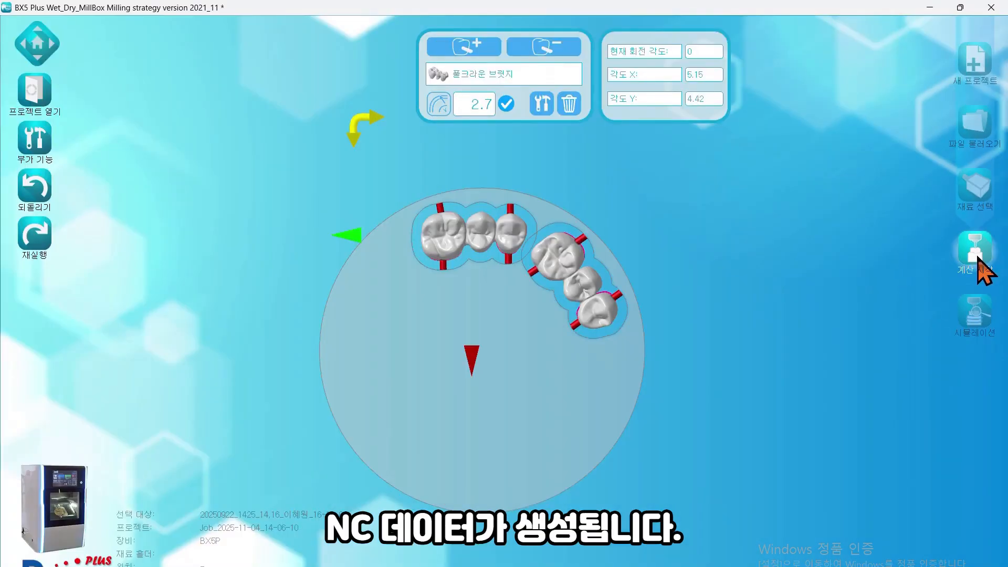
click(979, 259)
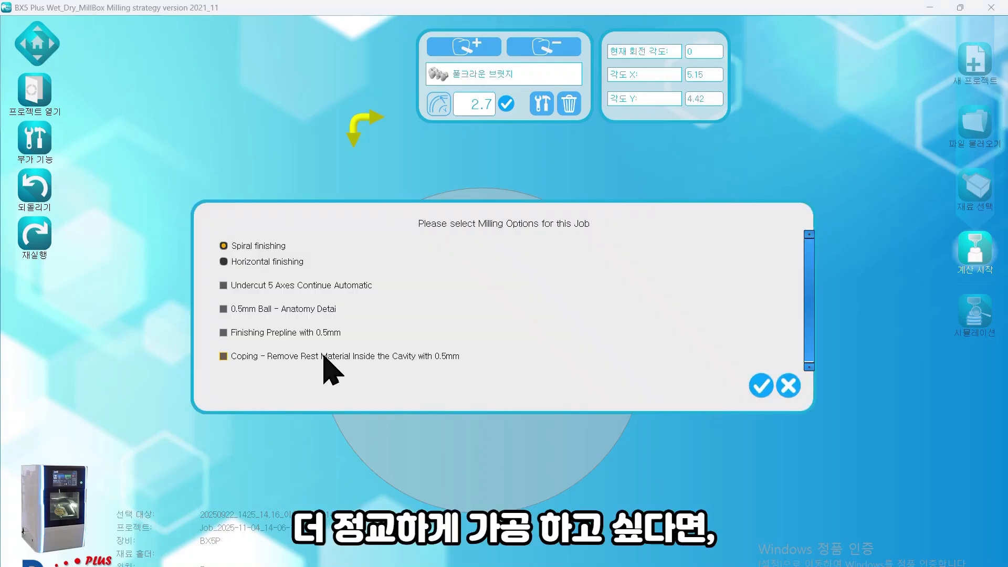
click(760, 387)
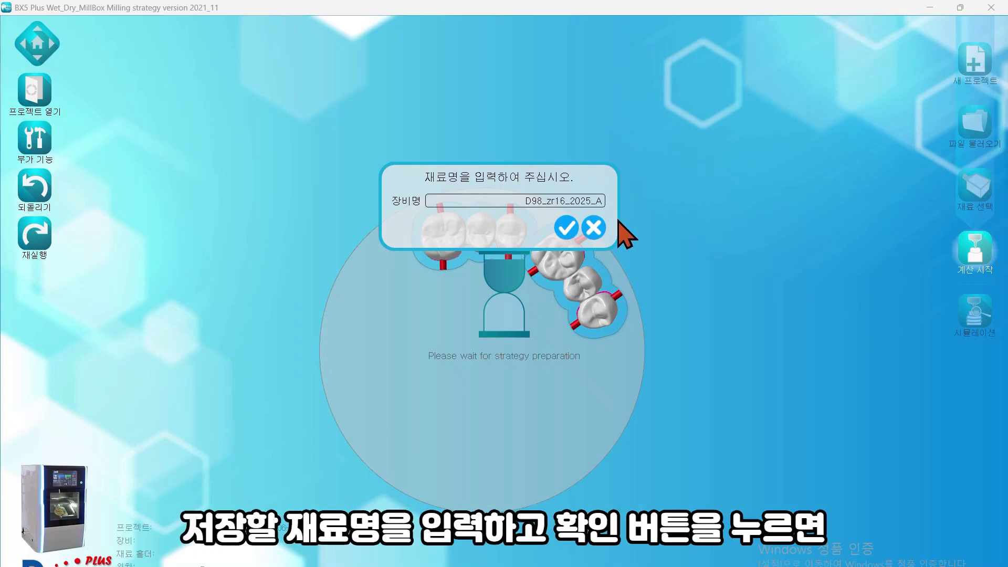
click(566, 227)
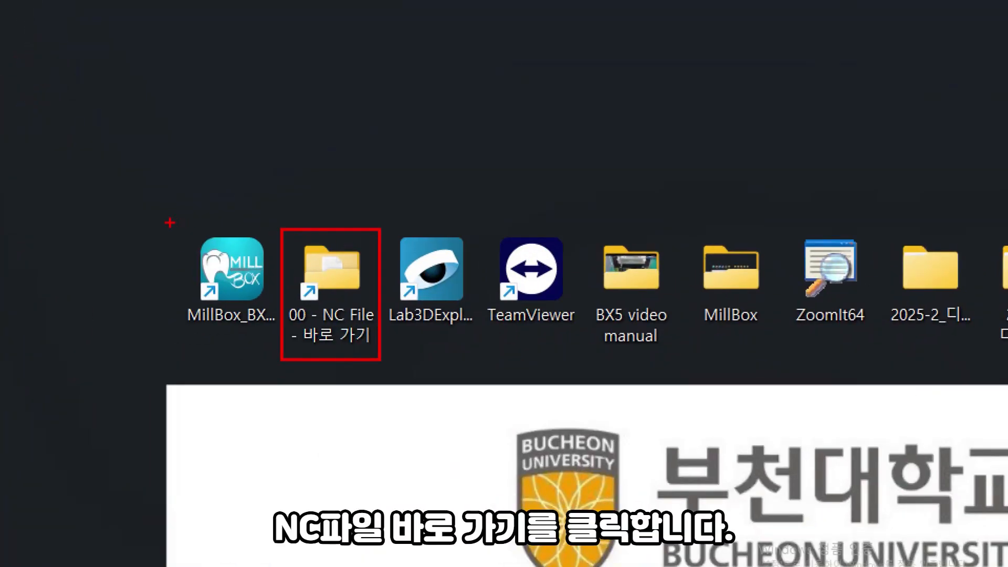
Switch to File Explorer by opening the desktop's 00 - NC File folder shortcut, and reposition and widen its window
mouse_move(229, 223)
mouse_down()
mouse_move(314, 221)
mouse_move(298, 210)
mouse_move(350, 197)
mouse_up()
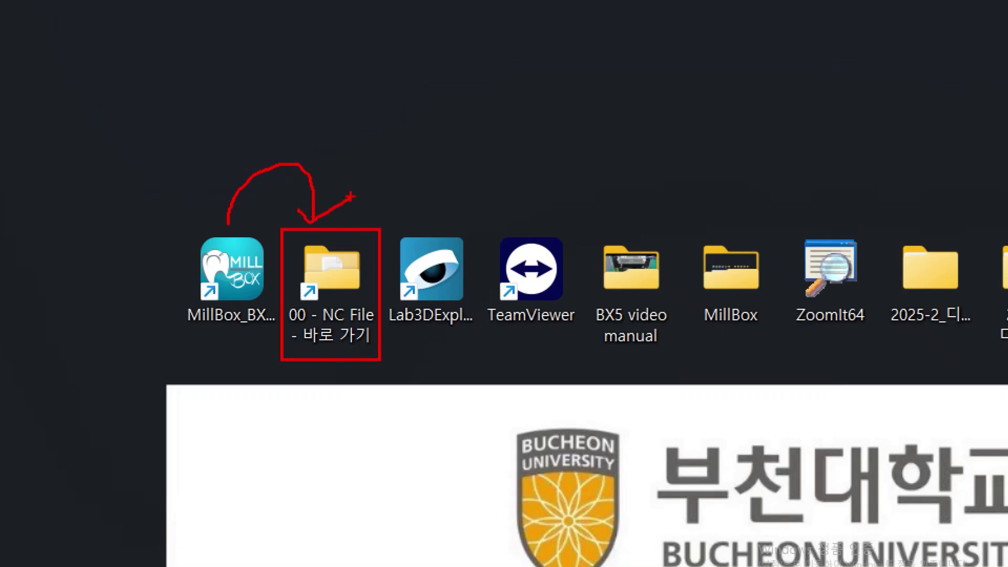
key(Escape)
double_click(275, 216)
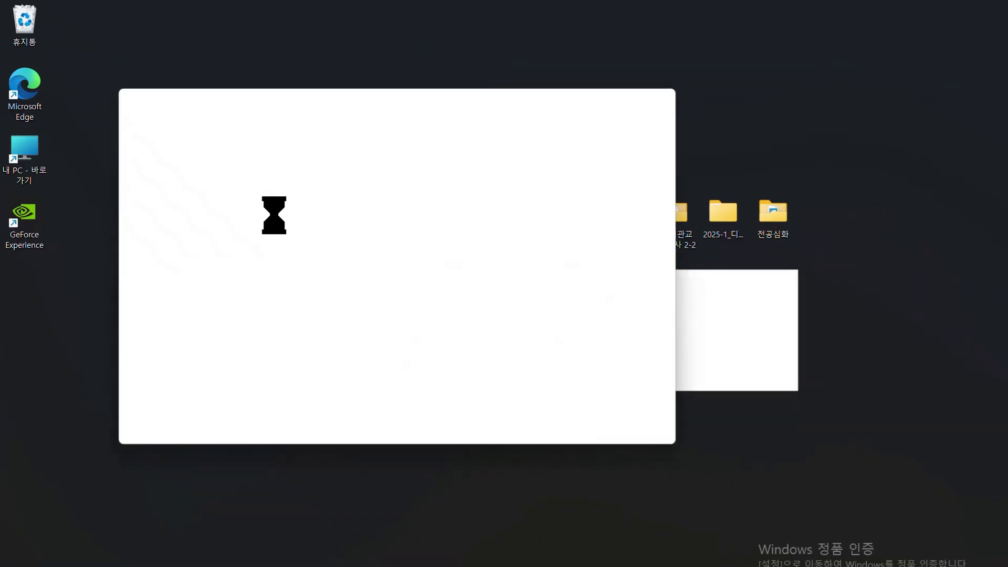
drag(407, 117, 405, 132)
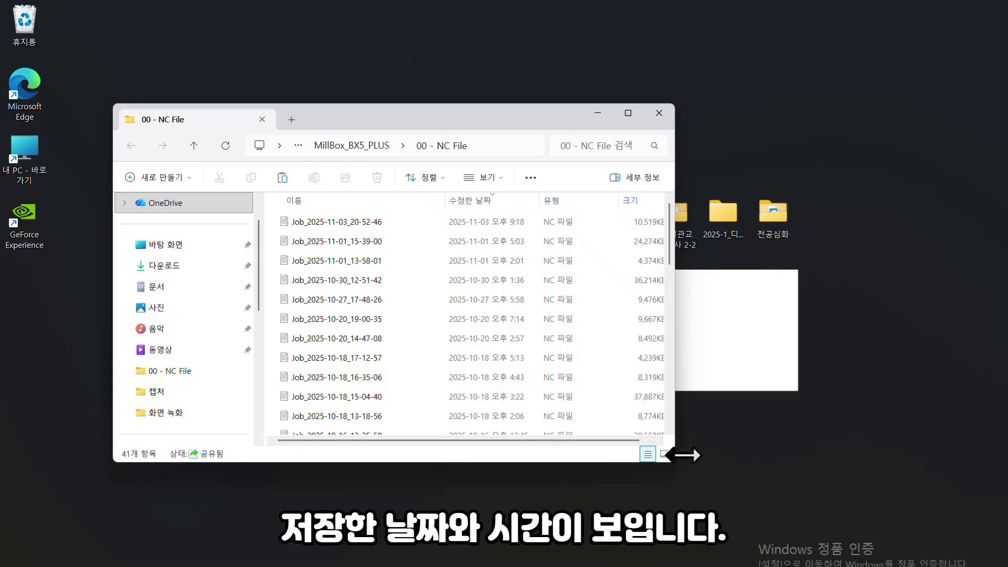
drag(678, 457, 805, 455)
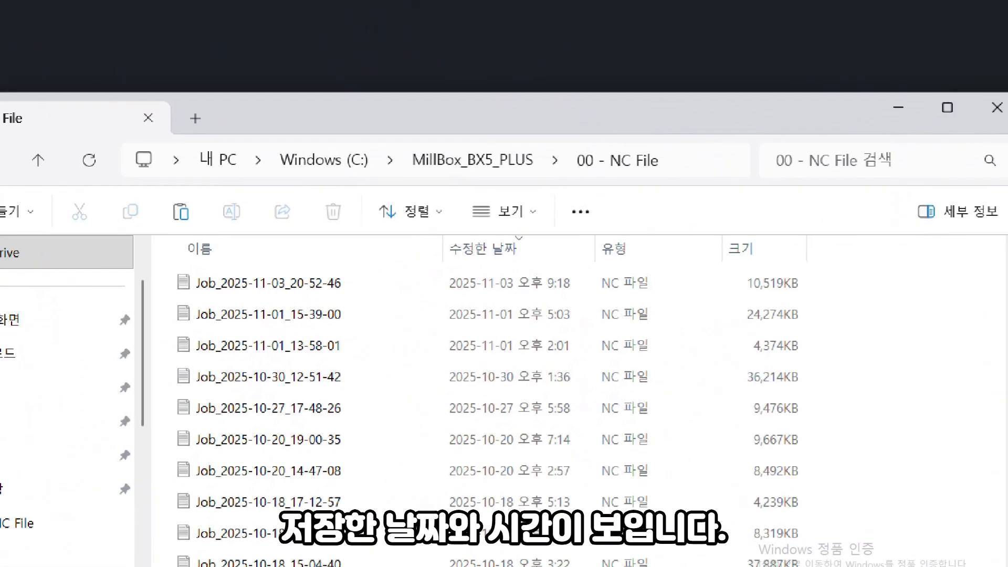